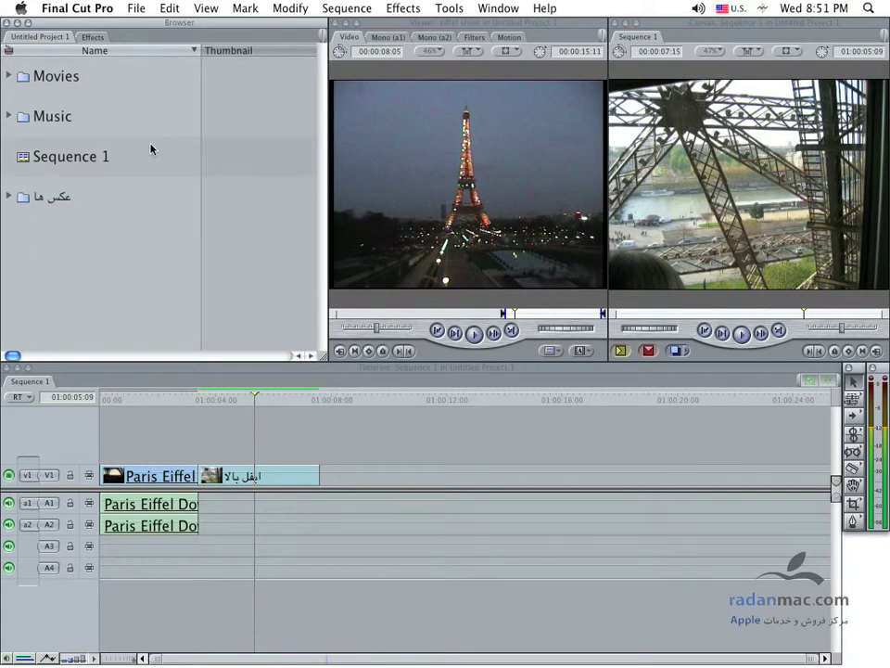
- Open the Final Cut Pro application menu in the menu bar
click(77, 6)
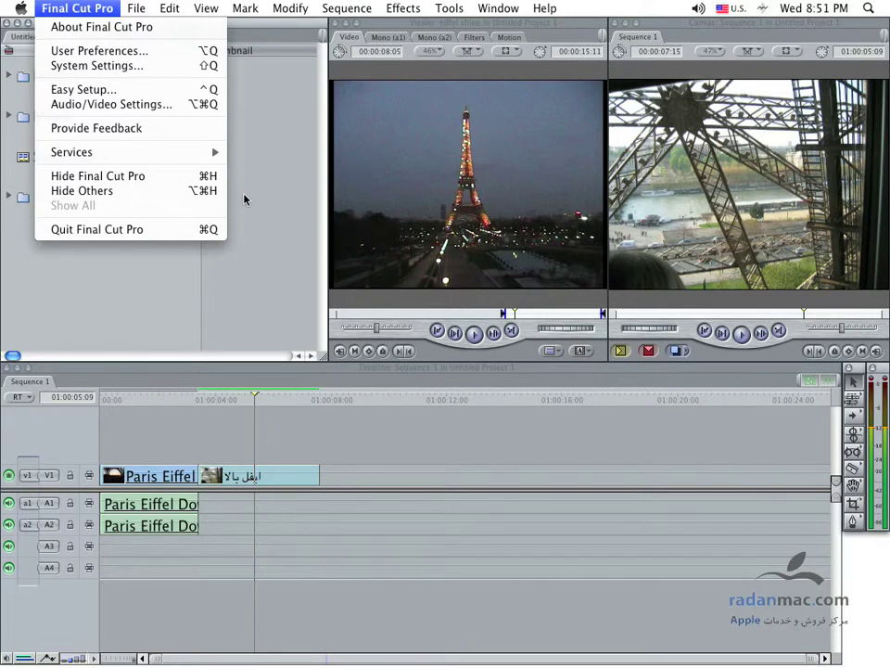
- Hide Final Cut Pro and open the Editing and WORX folder windows from the desktop
click(198, 178)
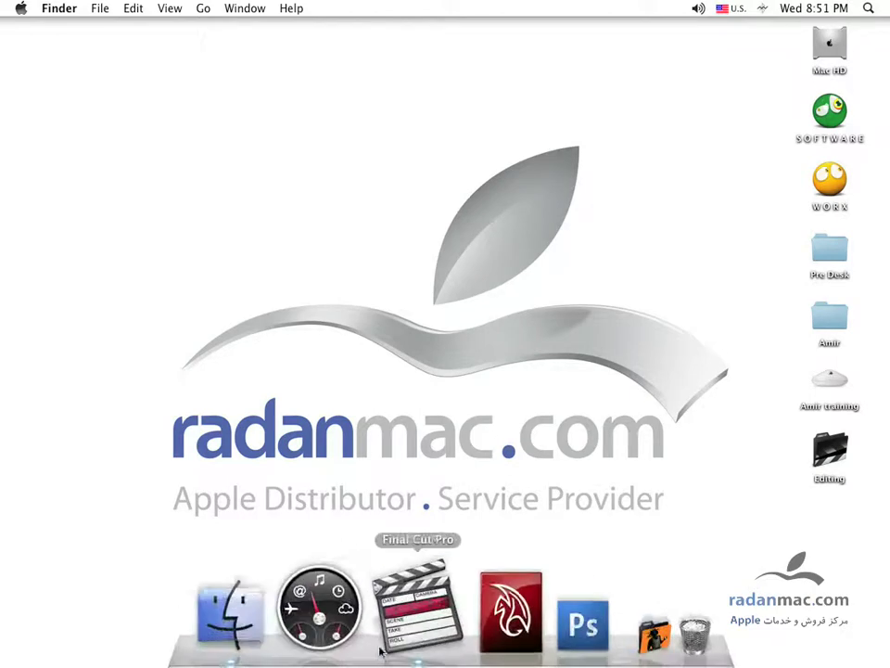
click(380, 652)
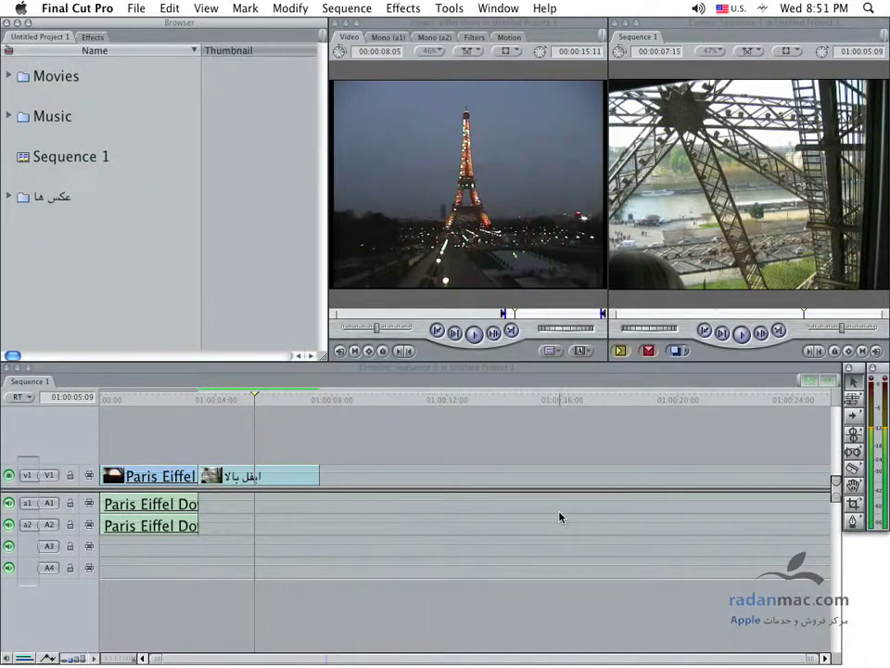
key(super+Tab)
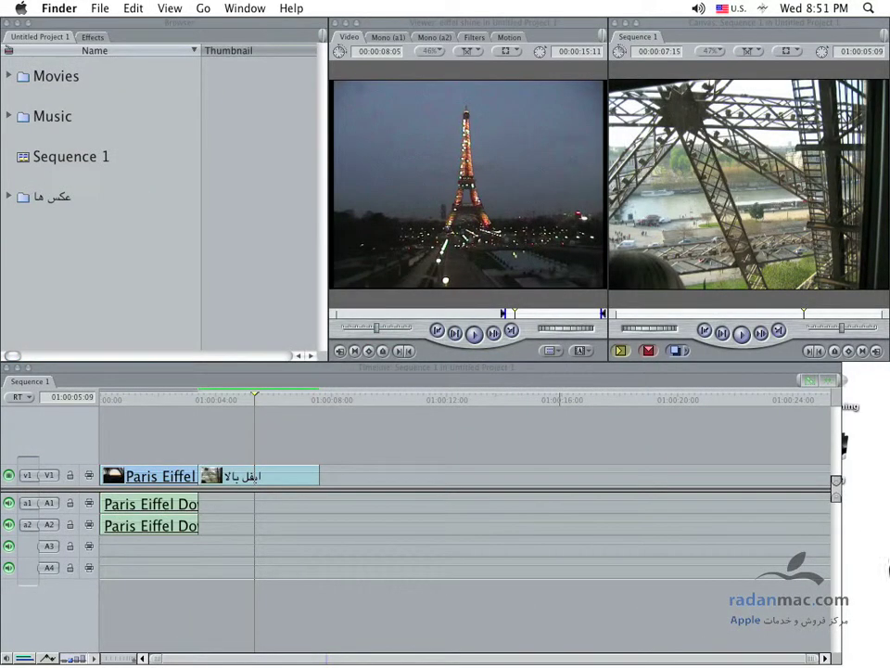
click(762, 533)
alt+click(866, 556)
double_click(828, 445)
double_click(828, 382)
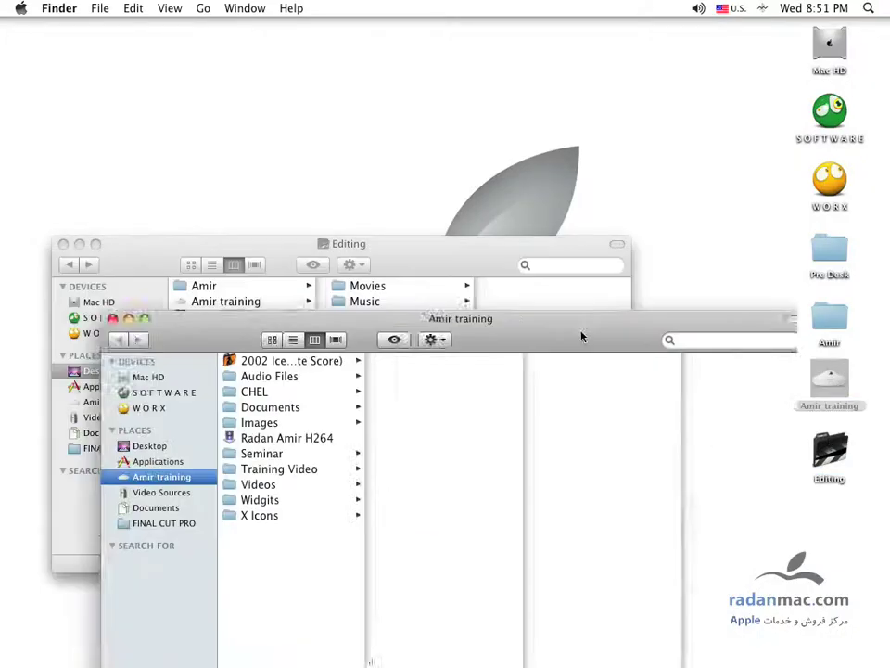
click(183, 338)
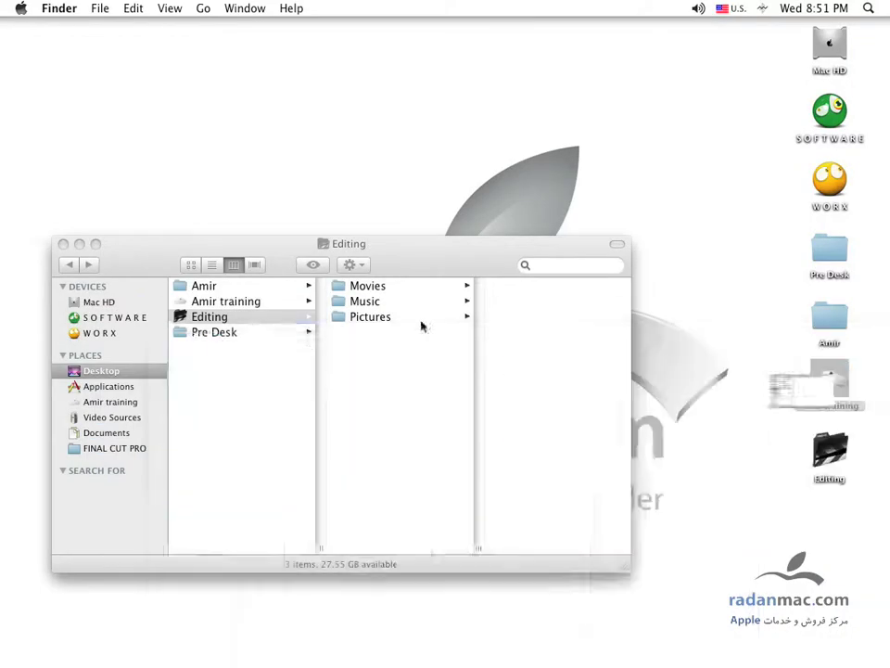
double_click(830, 182)
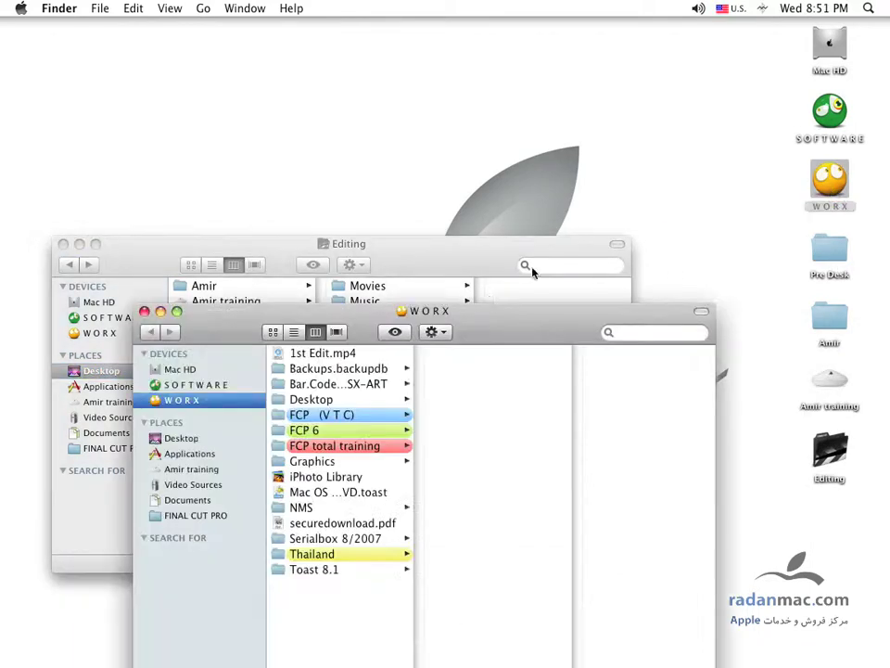
- Shift the Editing and WORX windows aside and bring Final Cut Pro back to the front
key(super+Tab)
key(super+Tab)
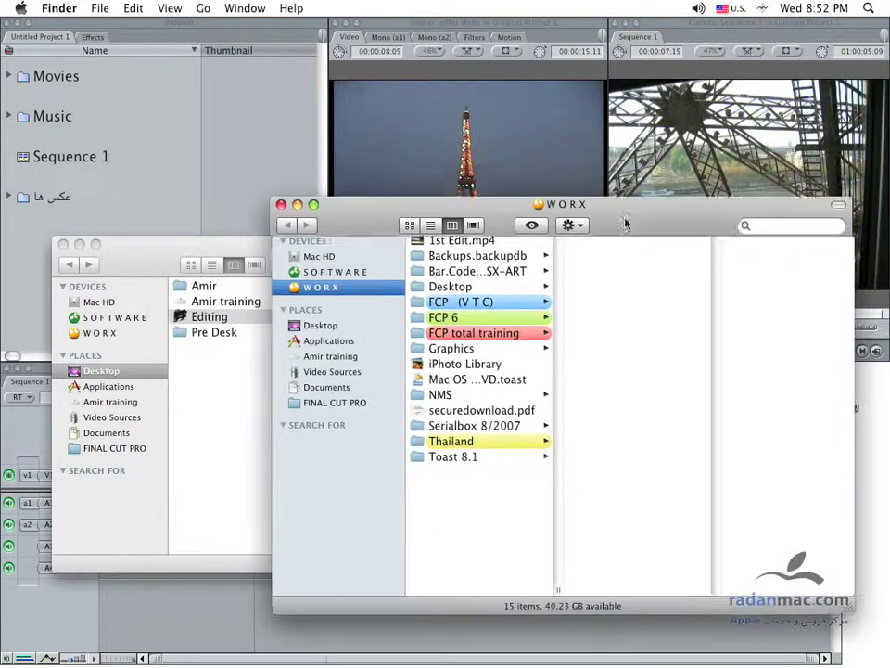
drag(147, 253, 379, 413)
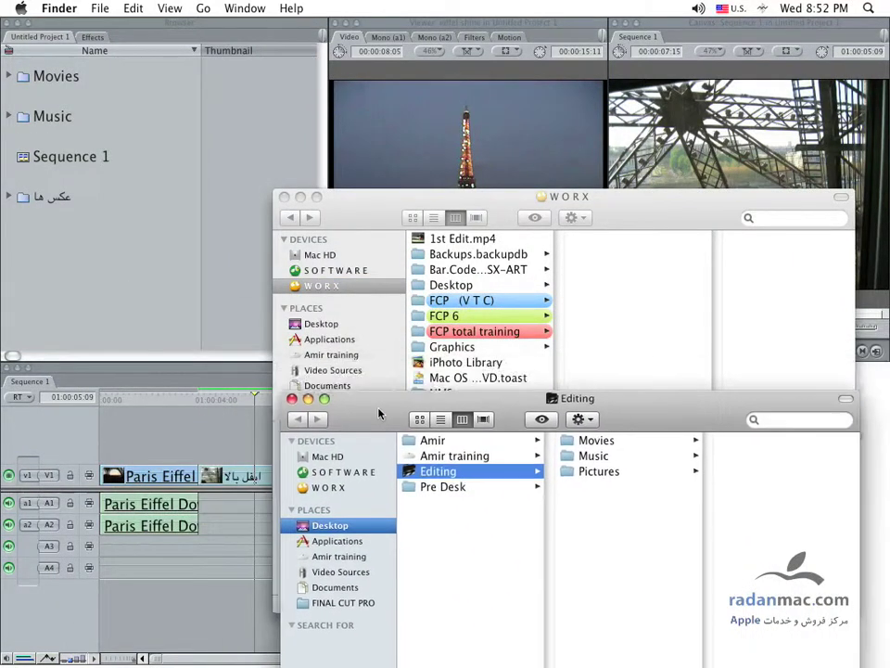
drag(359, 219, 408, 460)
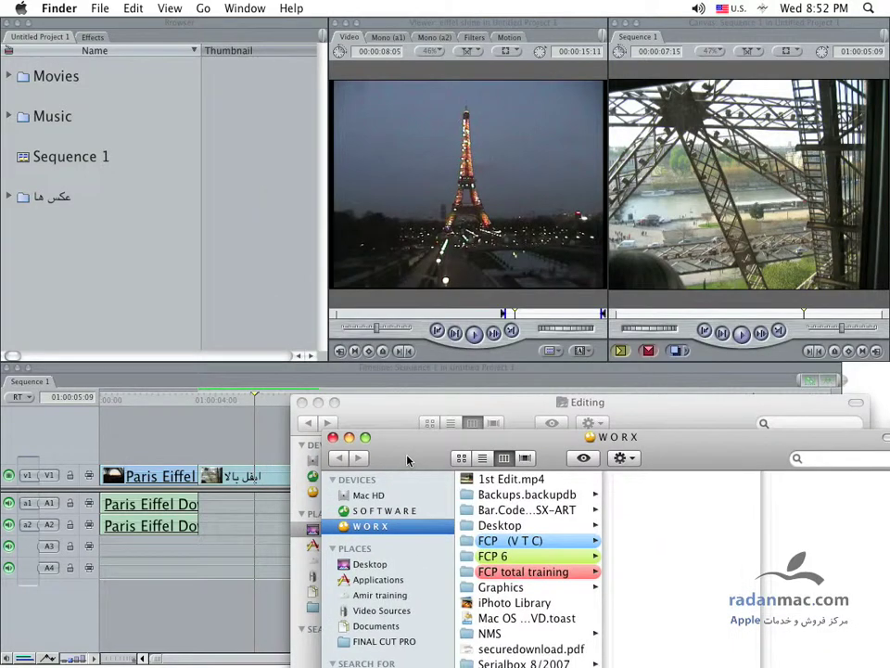
click(173, 358)
click(179, 356)
click(731, 587)
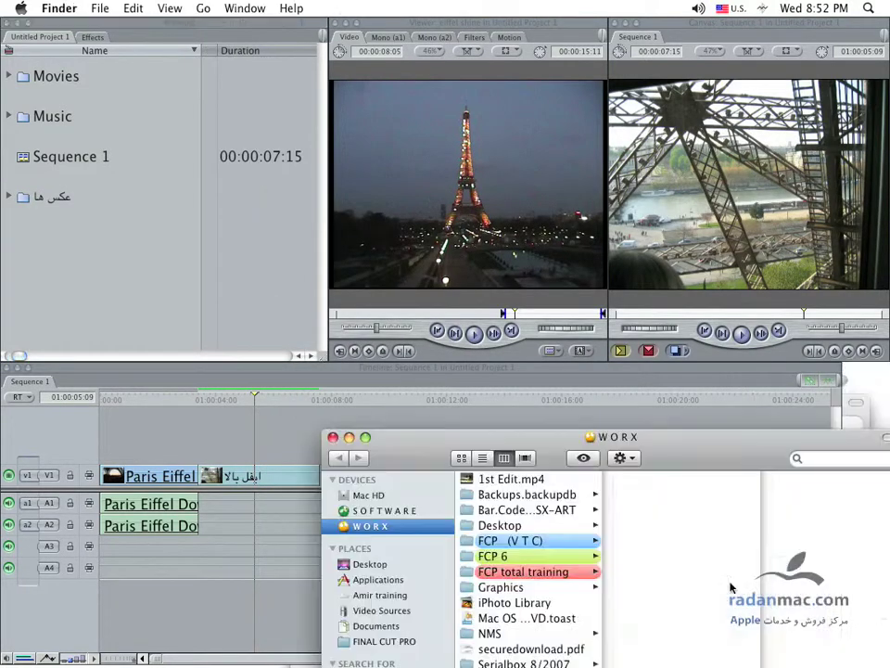
drag(490, 439, 881, 488)
click(628, 472)
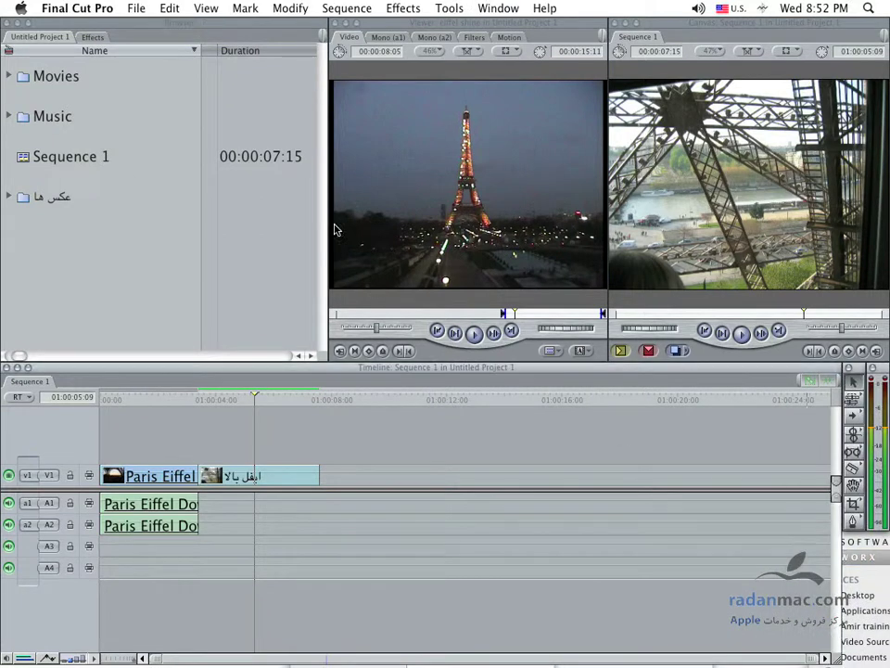
- Use Final Cut Pro > Hide Others, then reopen the application menu now offering Show All
click(48, 8)
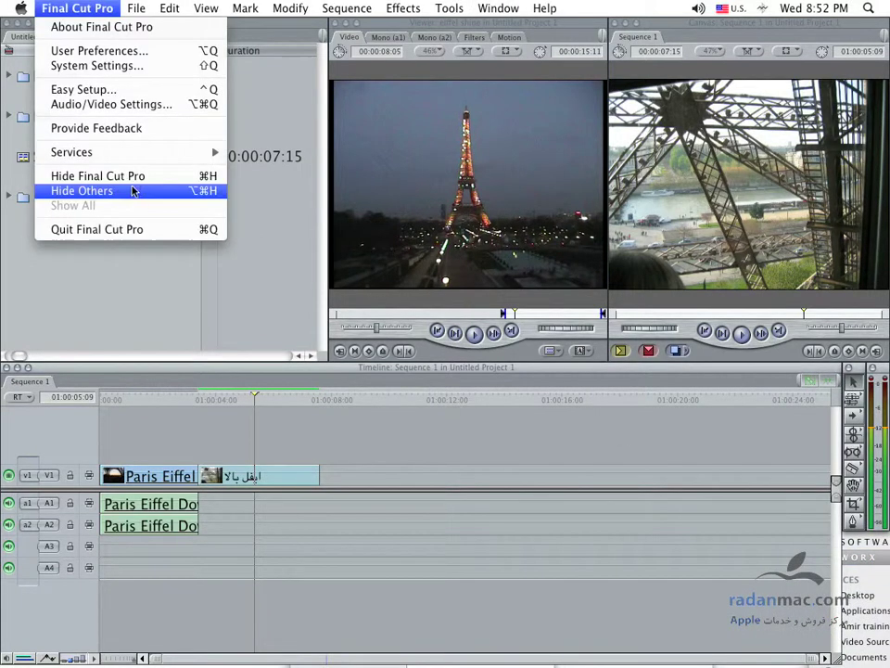
click(125, 191)
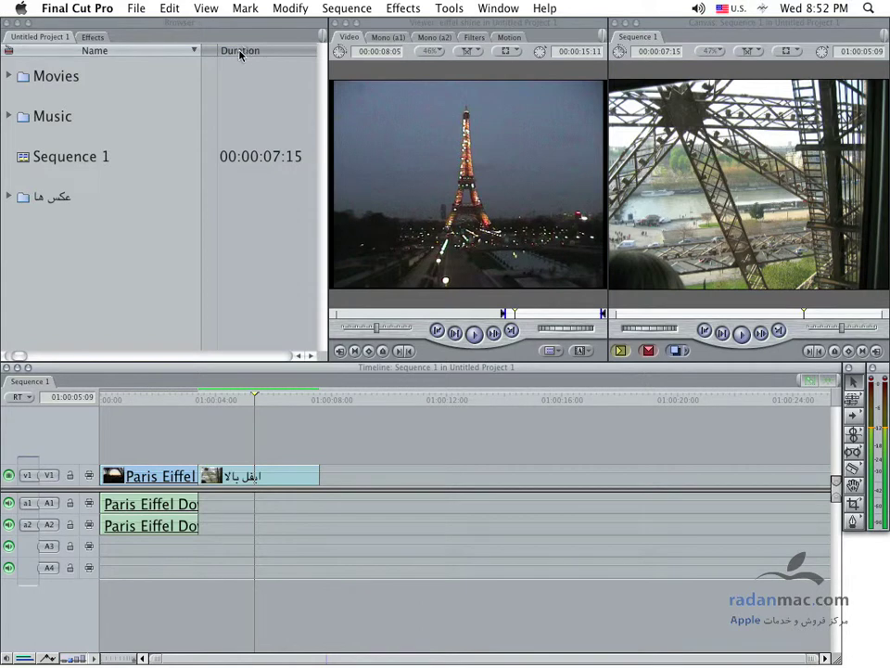
click(73, 5)
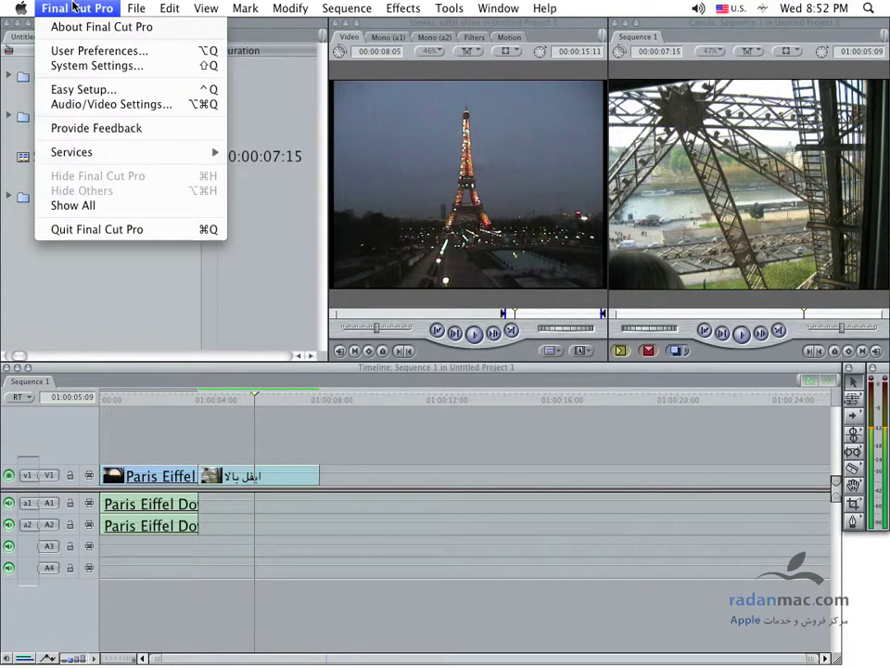
mouse_move(139, 7)
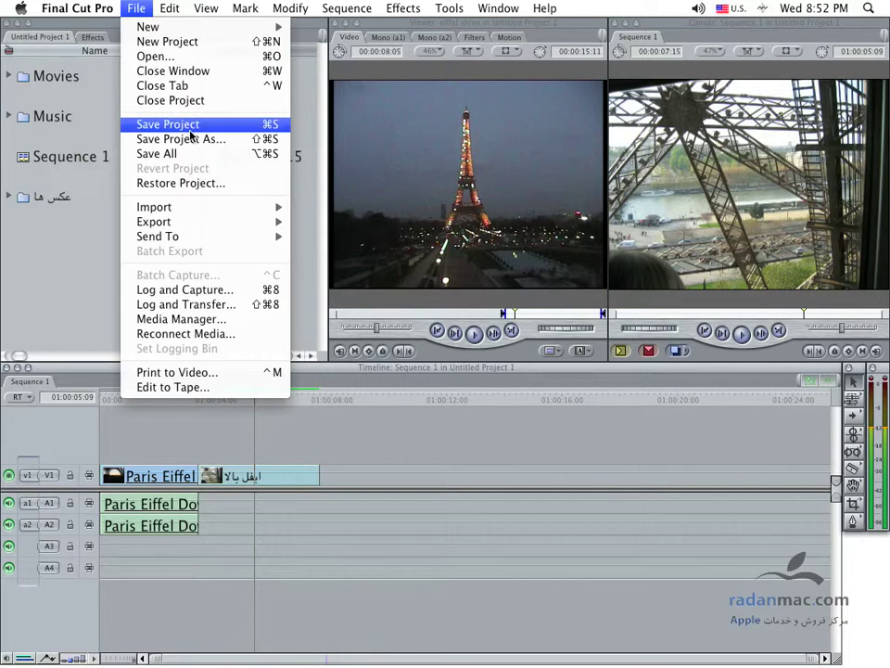
- Browse the File and Edit menus, finishing with the View menu open
mouse_move(184, 206)
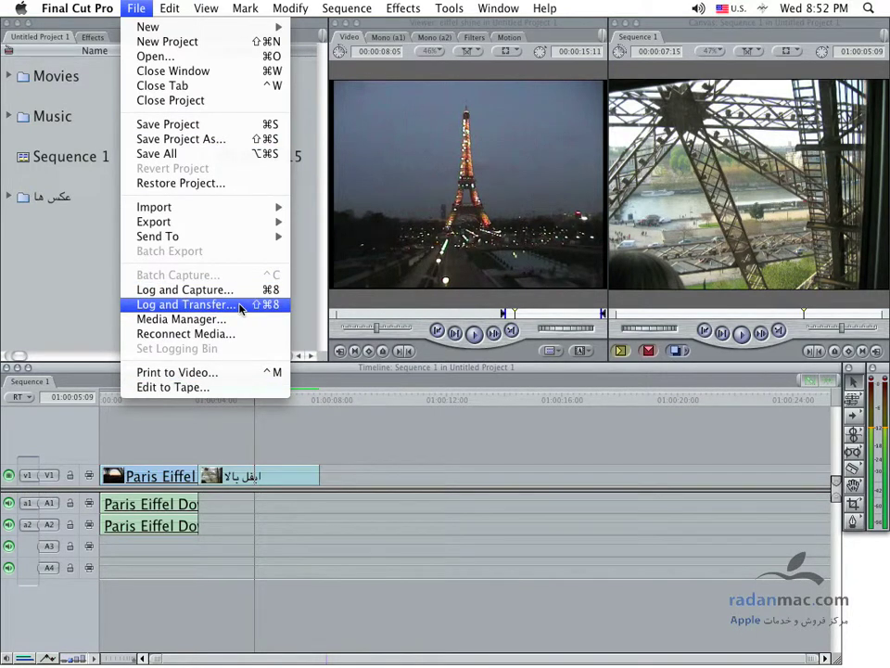
mouse_move(215, 239)
mouse_move(179, 4)
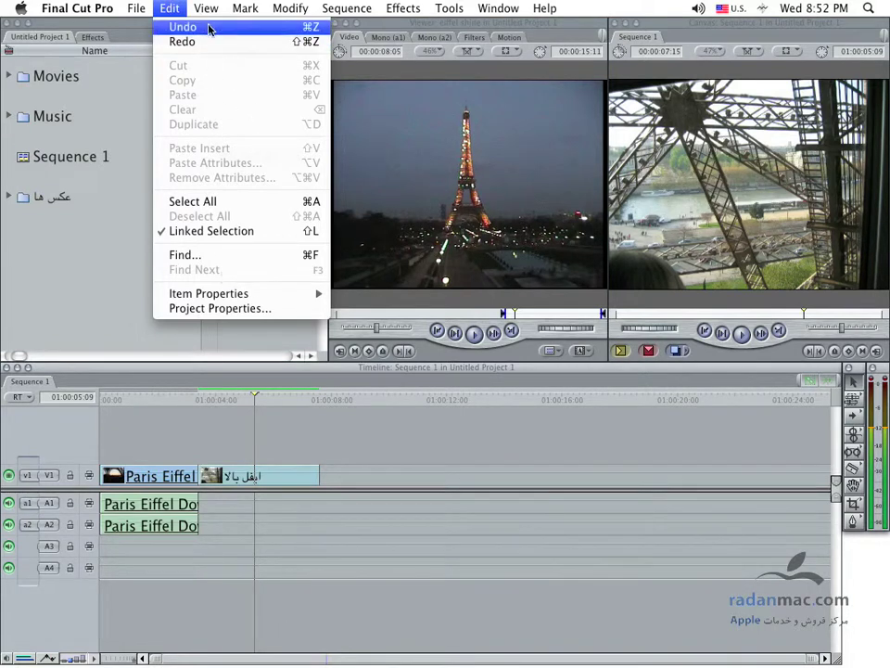
mouse_move(208, 5)
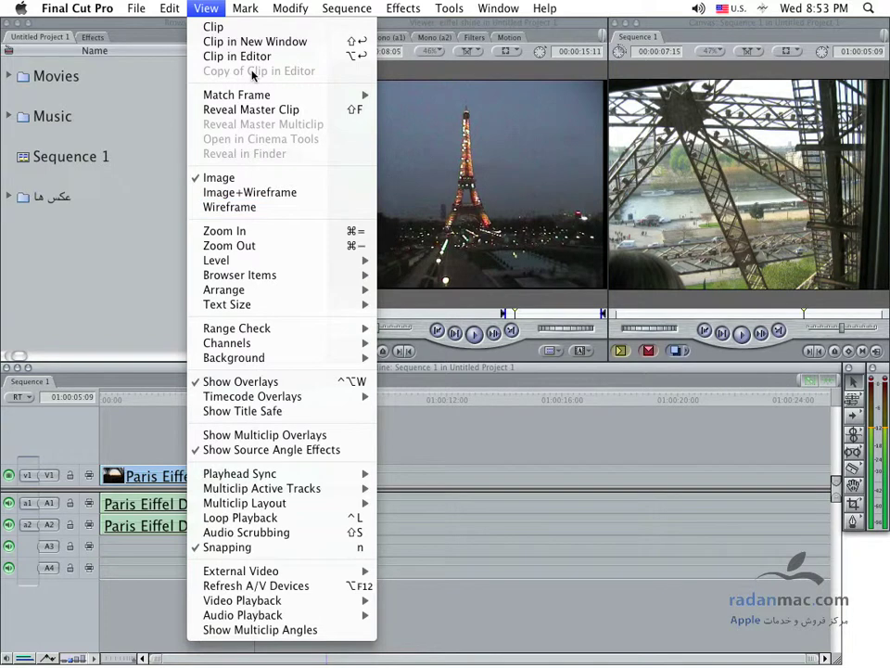
- Set the Viewer's zoom on the eiffel shine clip to 25%, after trying 100%, 200% and 50%
click(487, 213)
click(462, 185)
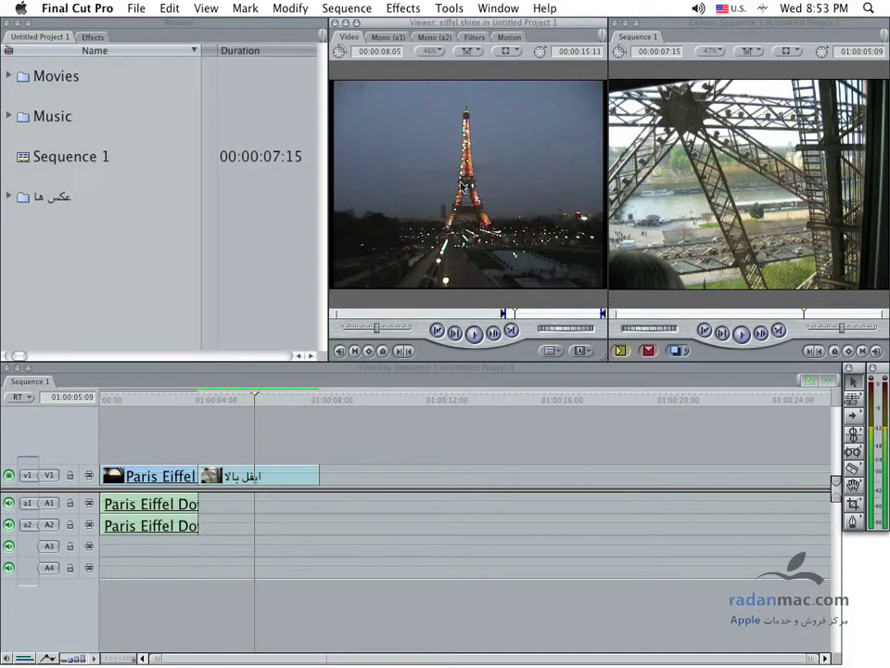
click(435, 51)
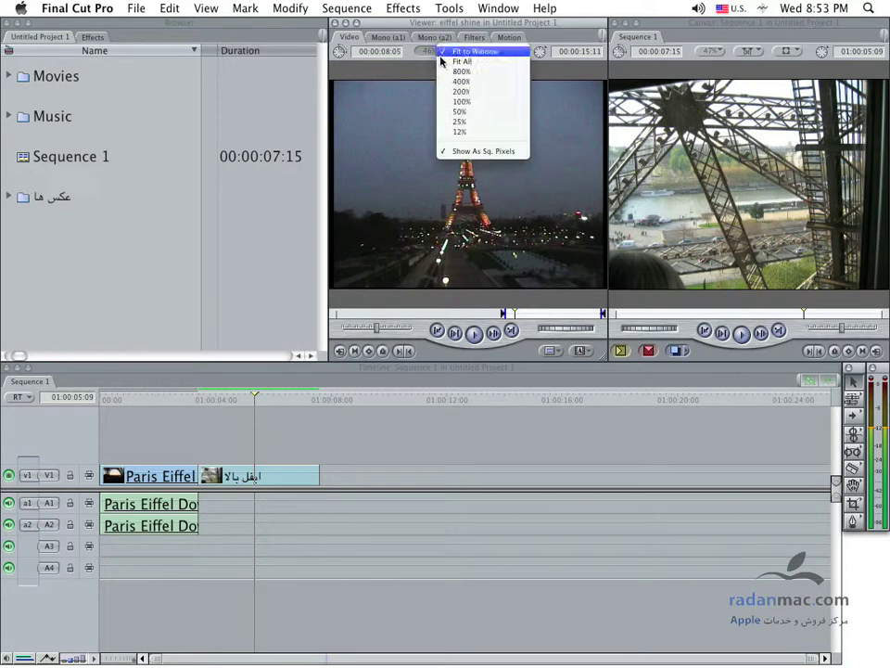
click(462, 101)
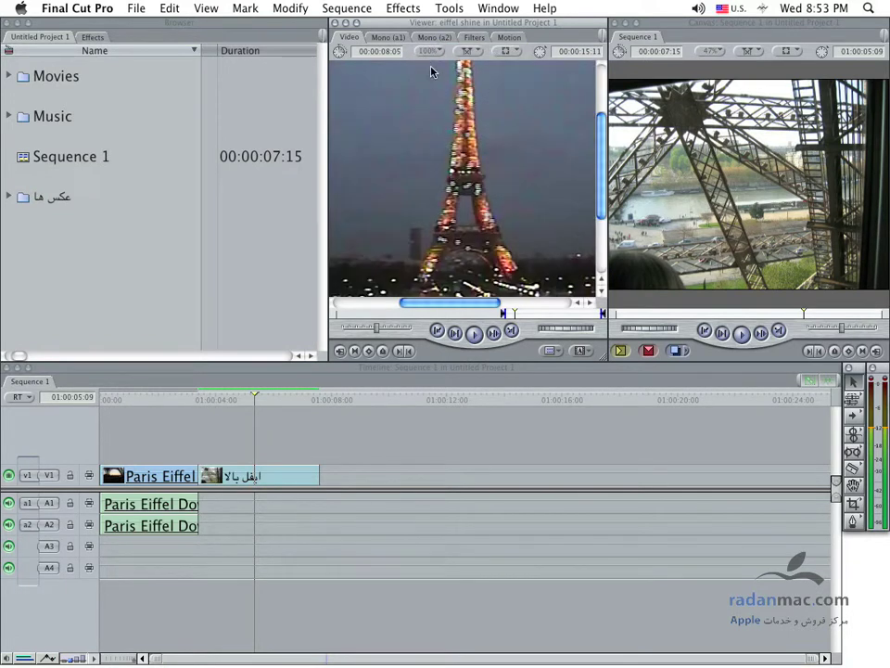
click(436, 52)
click(454, 52)
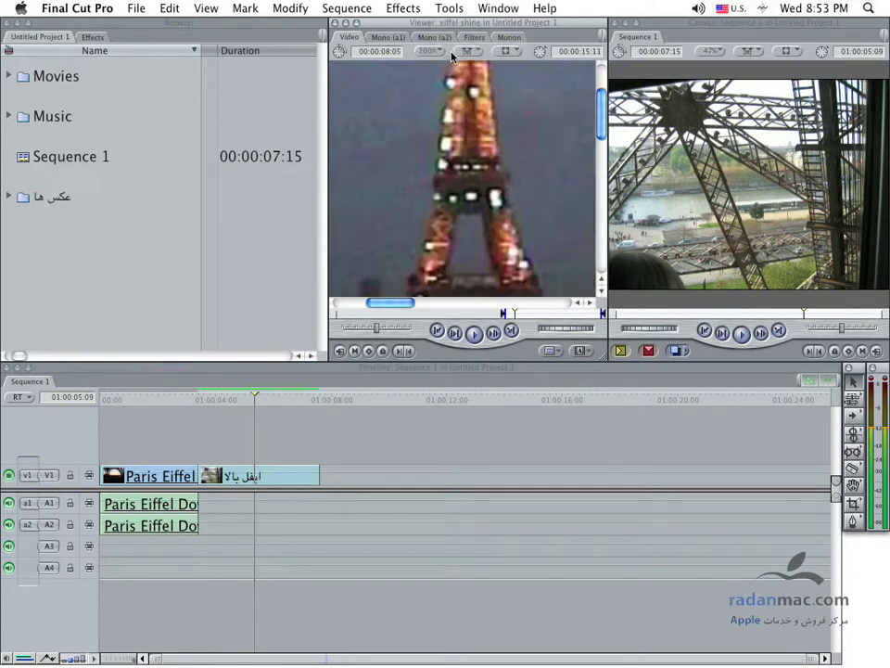
click(442, 53)
click(459, 82)
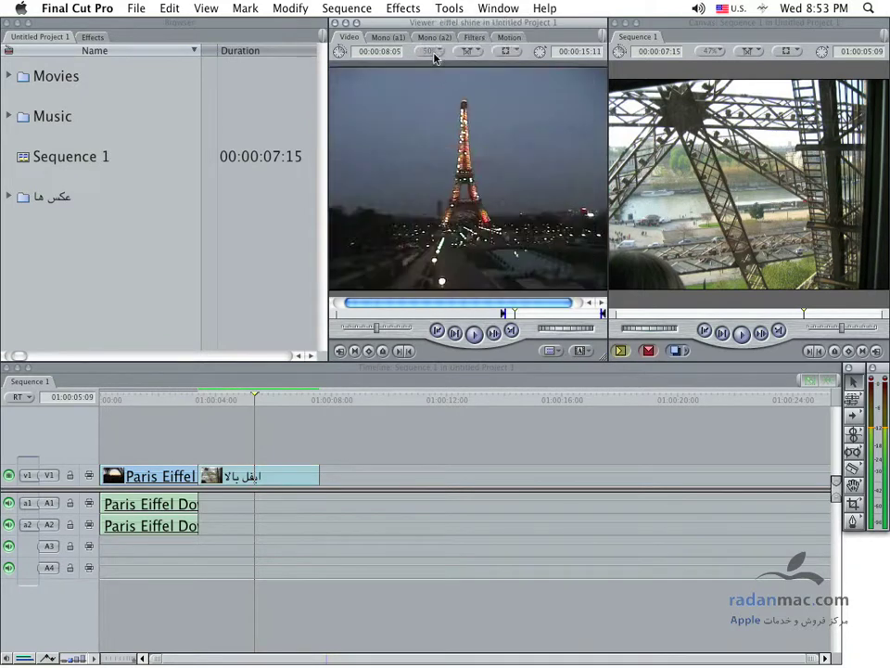
click(436, 53)
click(451, 72)
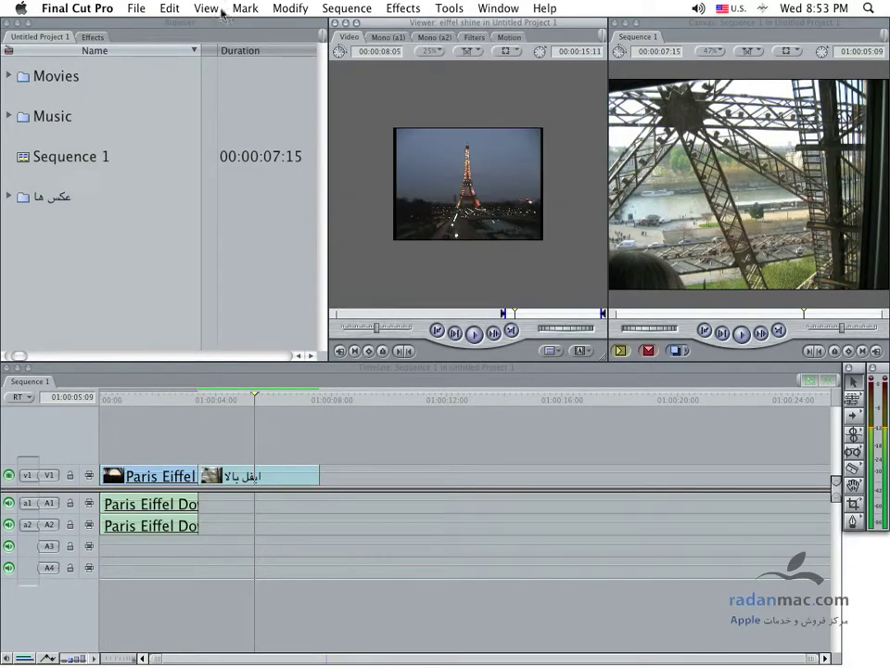
- Check the Viewer's View pop-up without changes, then open the View menu
click(513, 56)
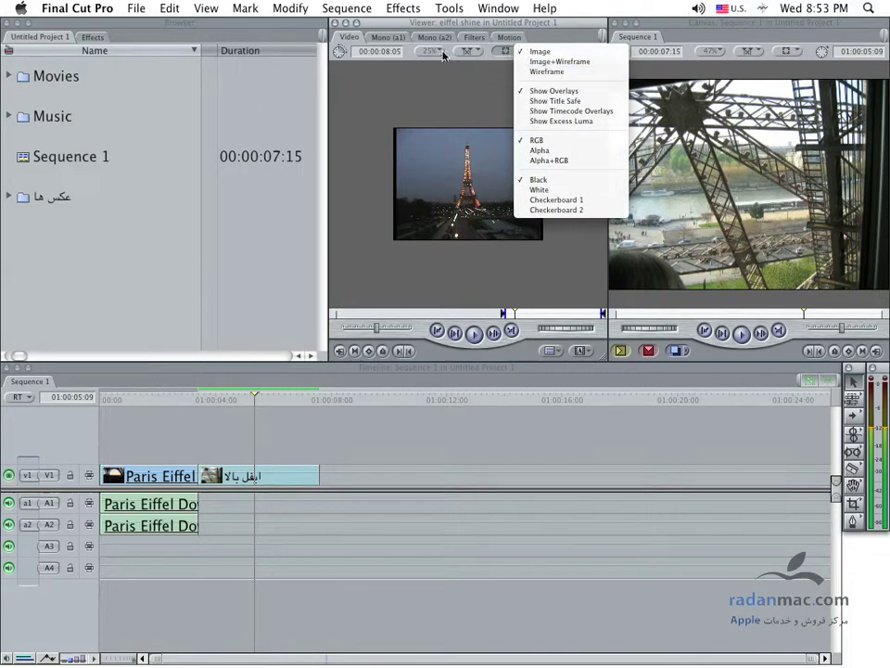
click(275, 37)
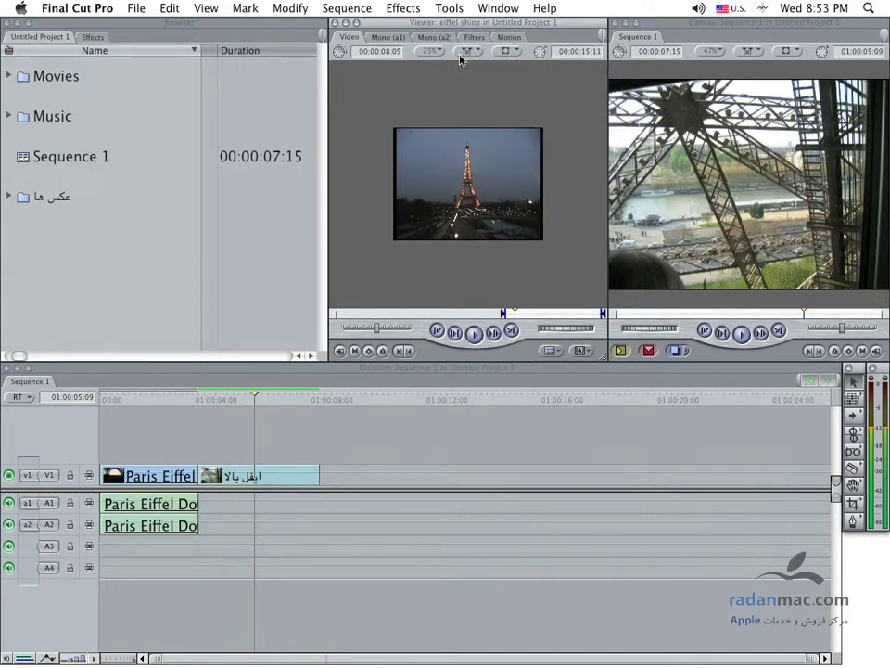
click(201, 6)
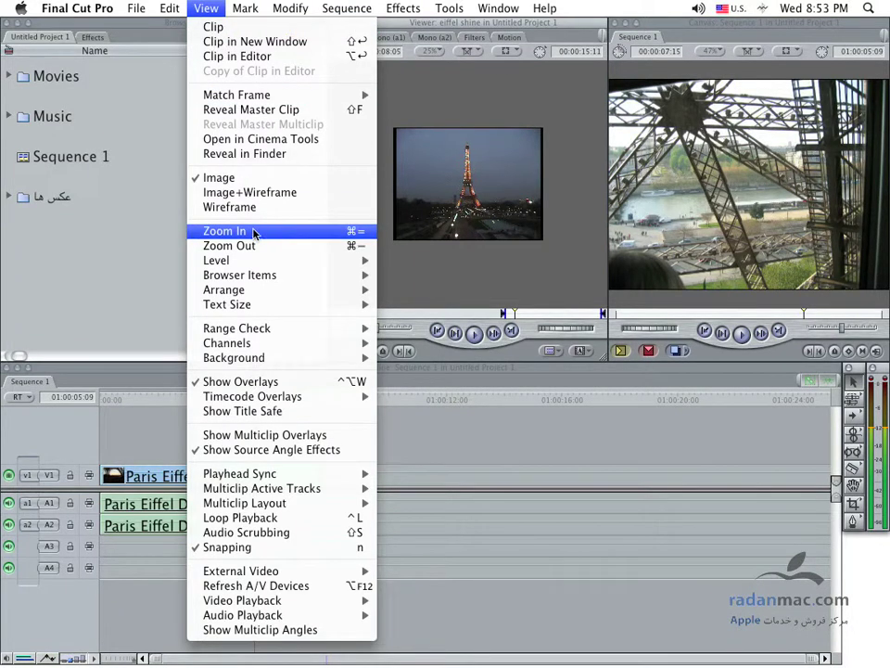
click(93, 252)
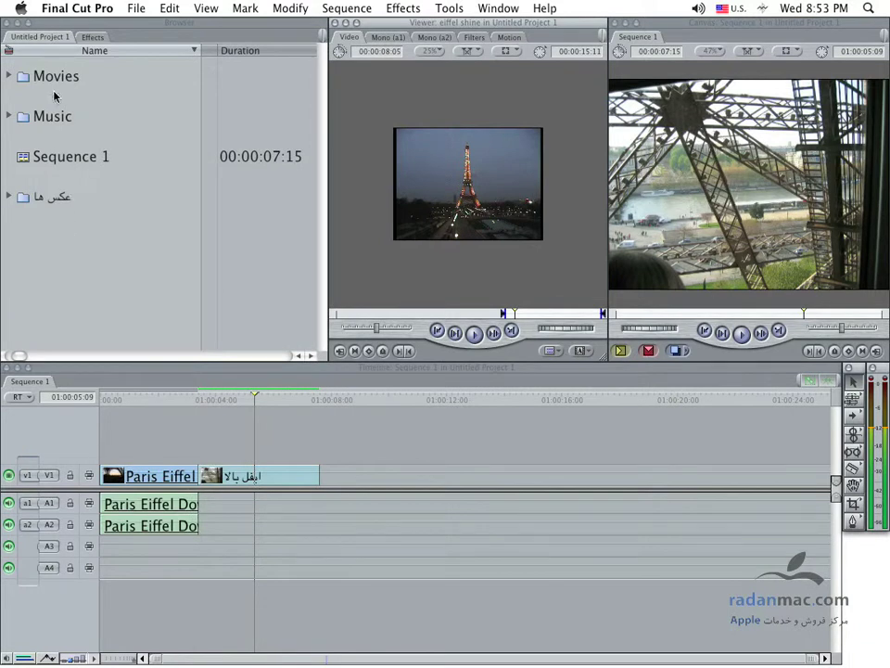
click(199, 5)
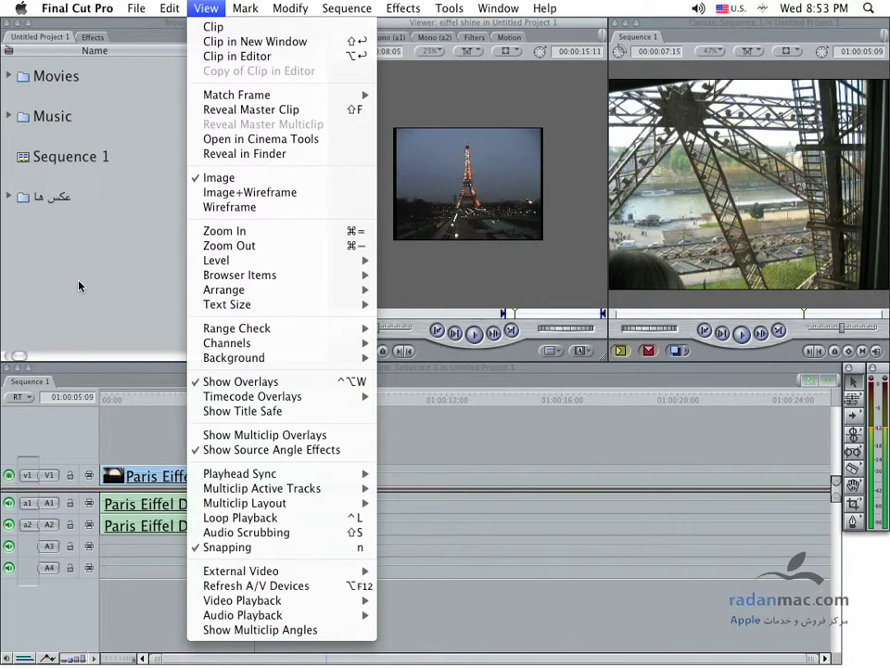
mouse_move(297, 306)
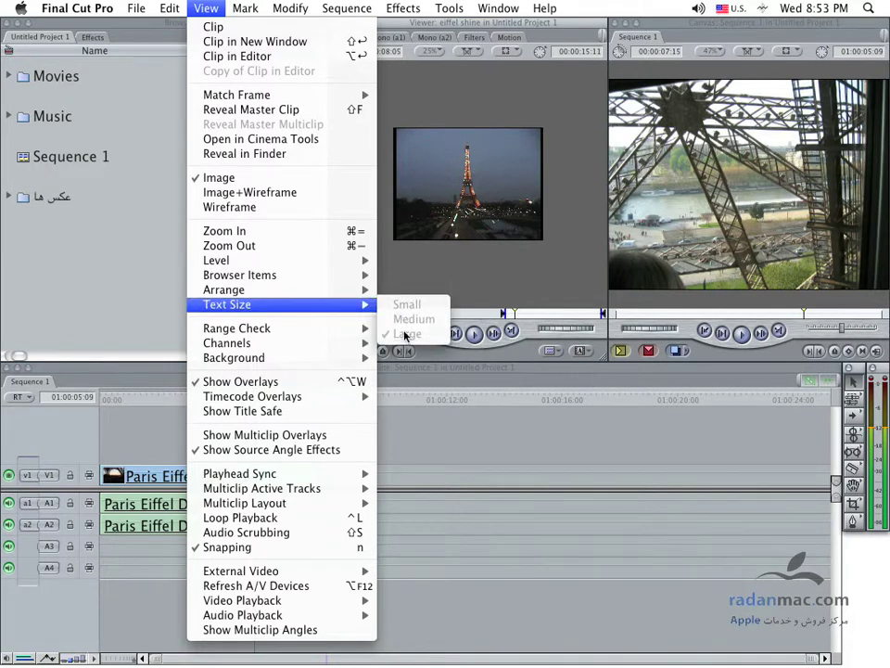
click(107, 278)
click(206, 9)
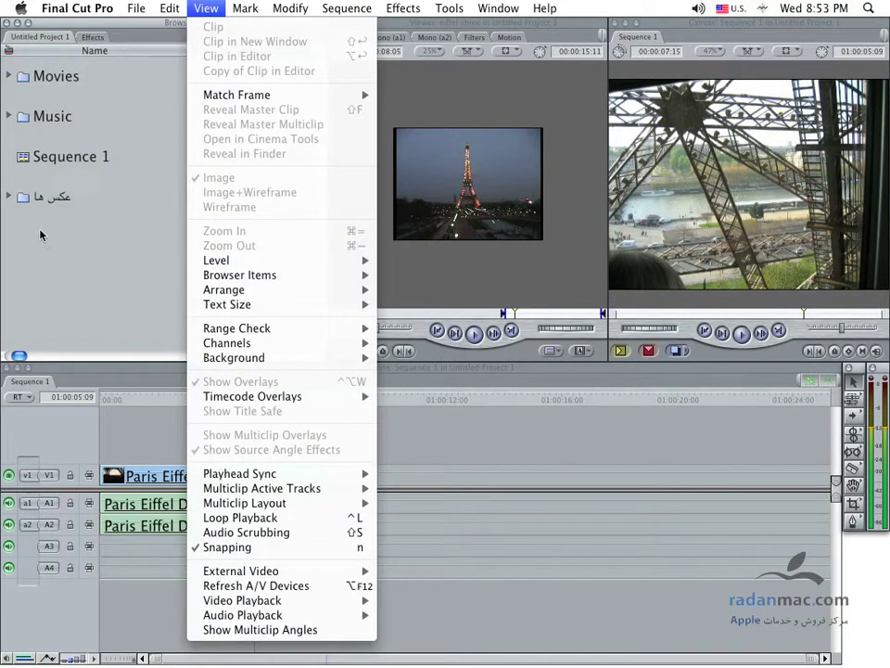
mouse_move(254, 306)
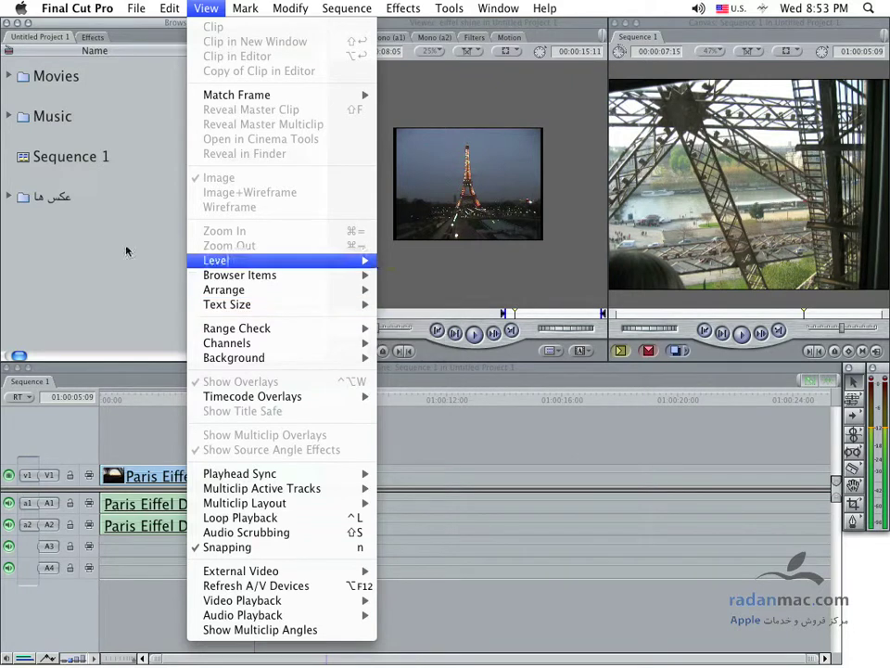
click(46, 177)
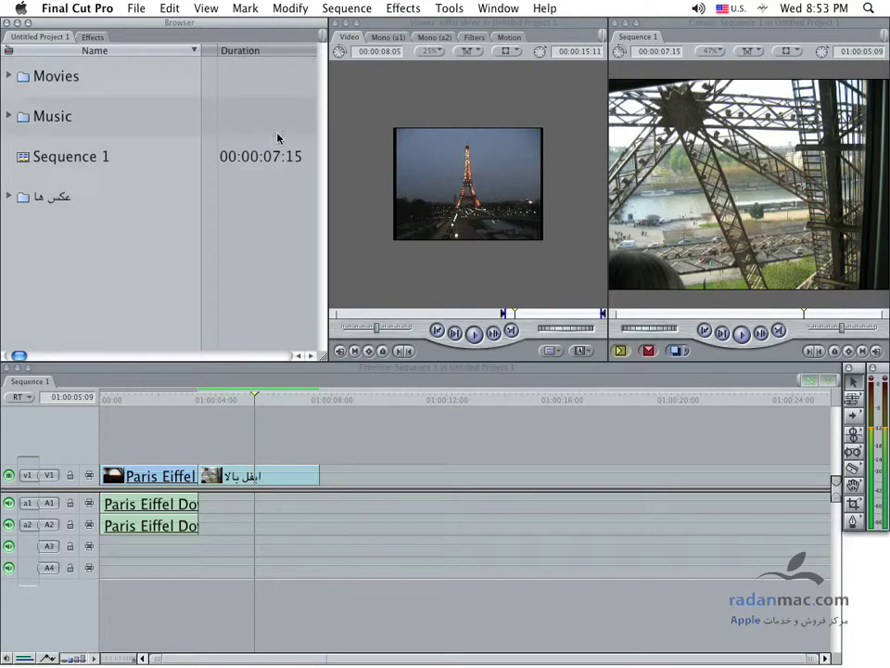
- Load Paris Eiffel Down from the Movies folder into the Viewer, enlarged to fill it
click(9, 76)
click(79, 116)
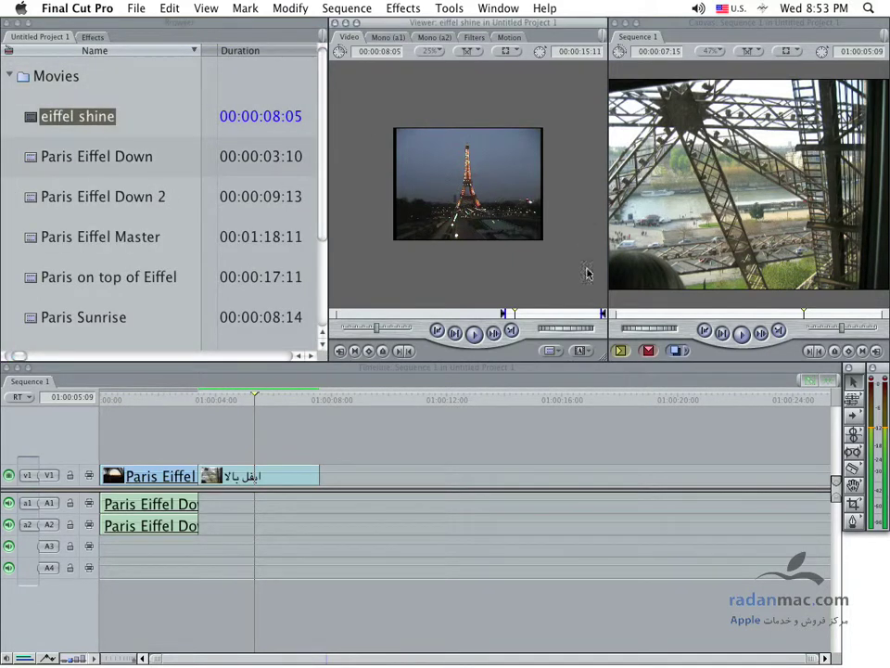
double_click(35, 157)
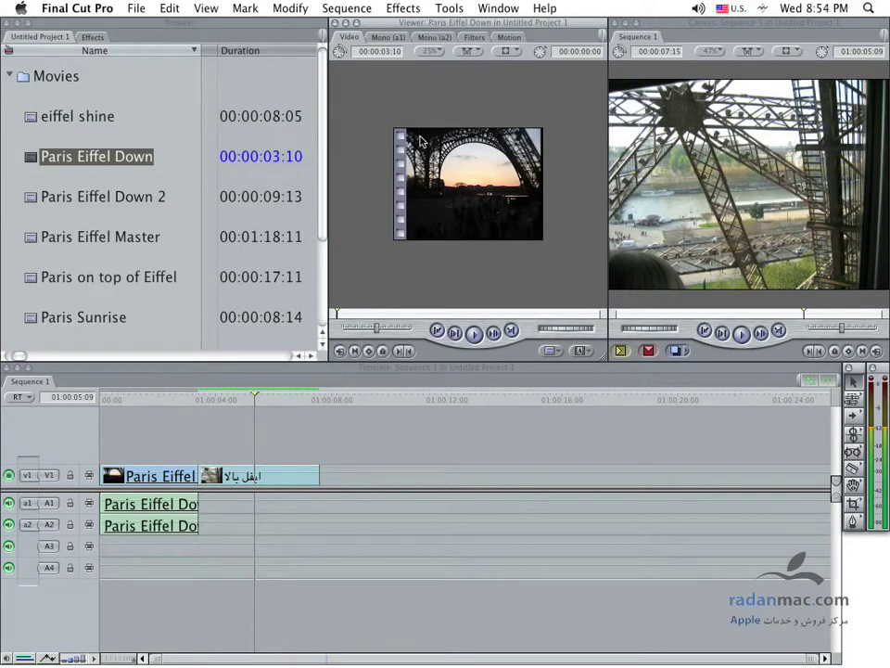
key(shift+z)
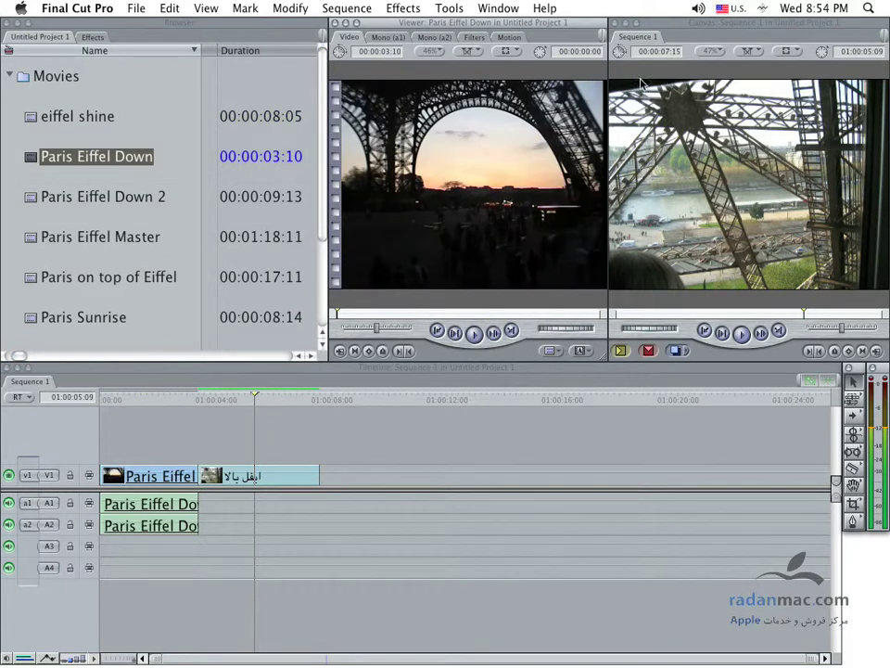
click(709, 34)
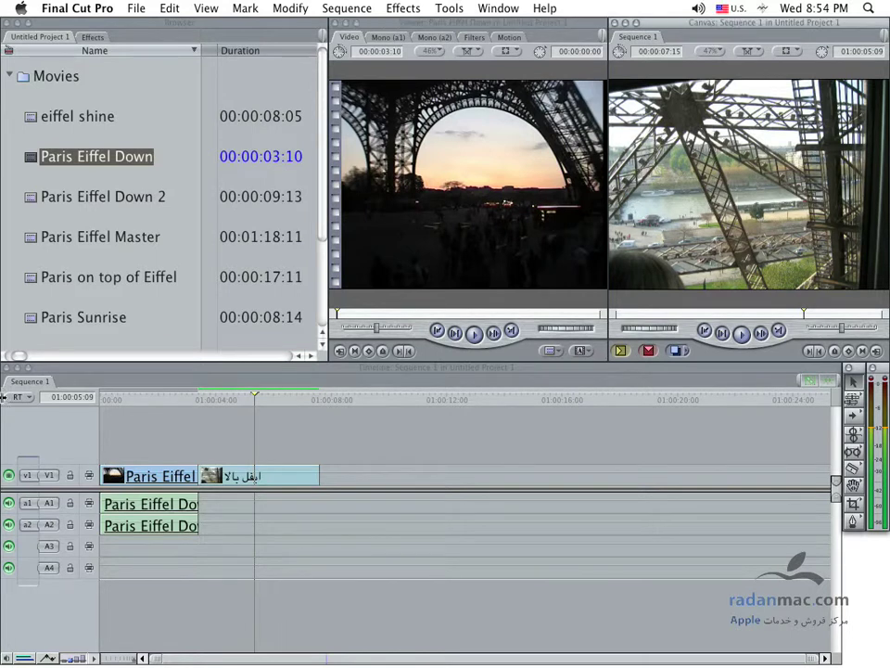
click(308, 382)
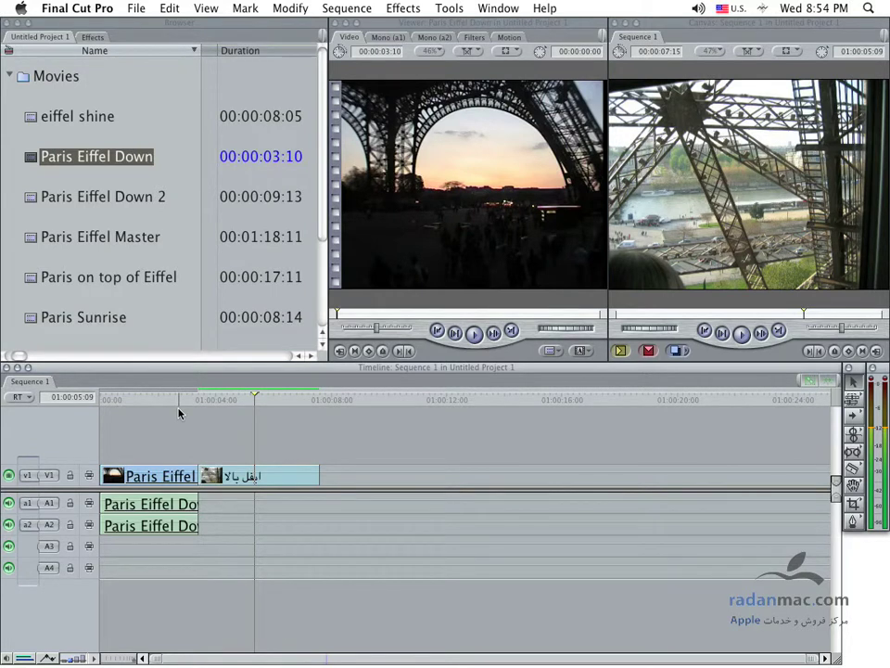
key(super+1)
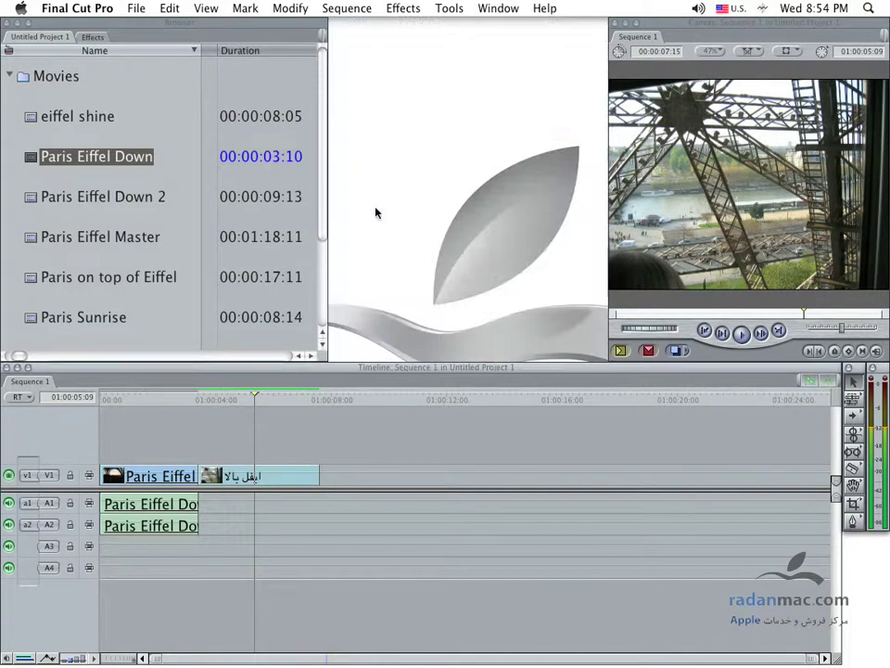
key(super+1)
key(super+1)
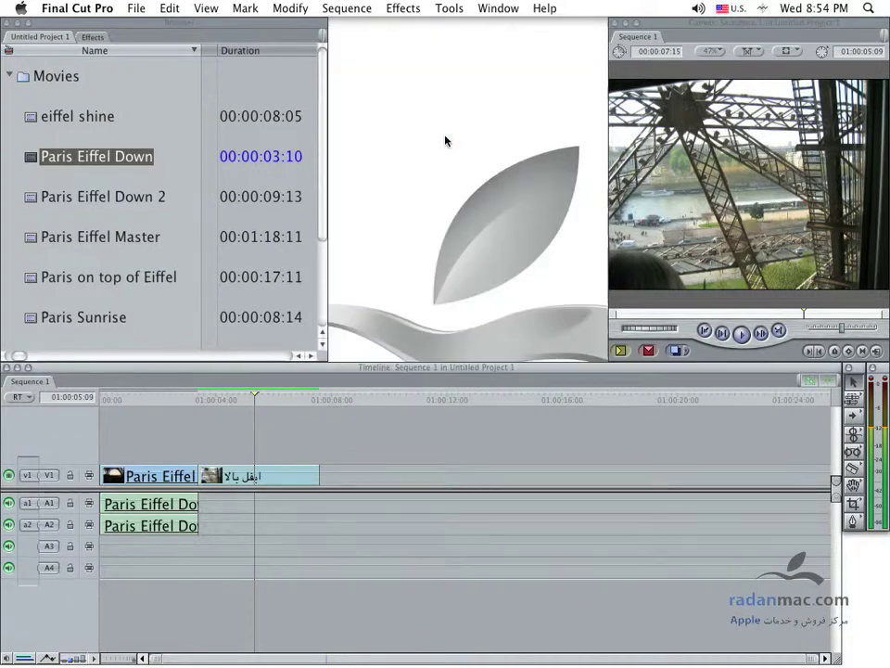
key(super+1)
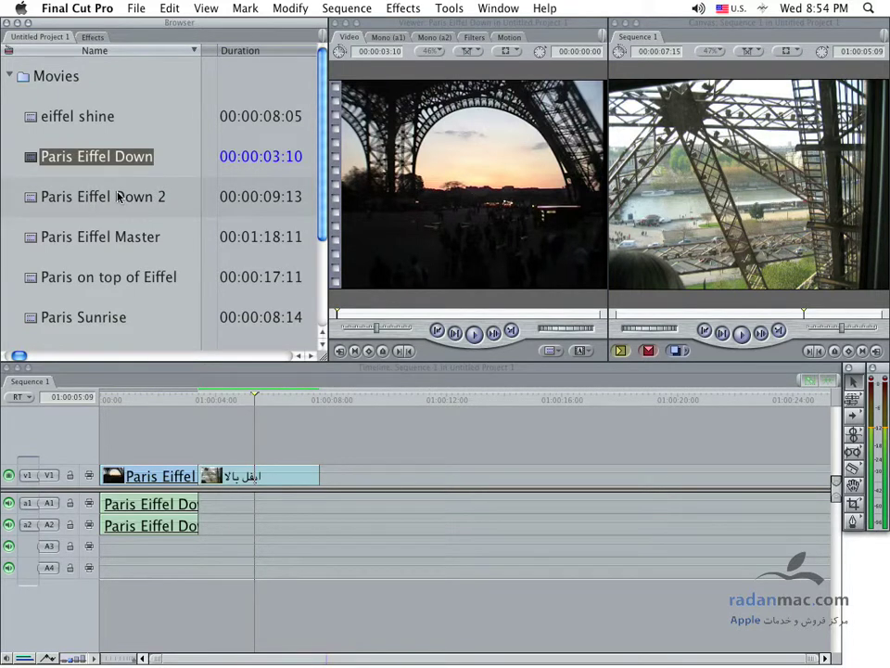
- Load Paris Eiffel Down 2 into the Viewer and mark In and Out points
key(Down)
key(Down)
key(Up)
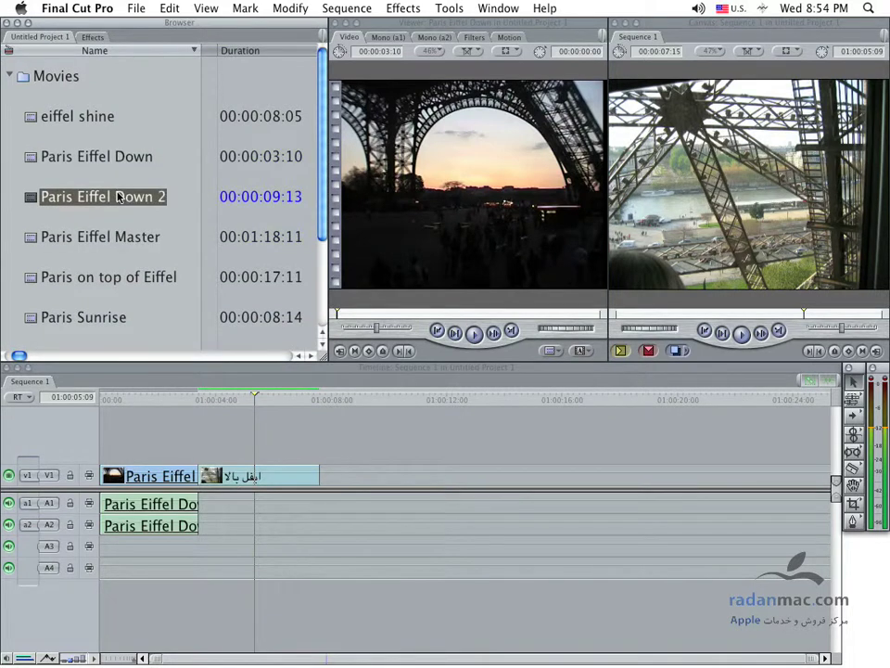
double_click(119, 197)
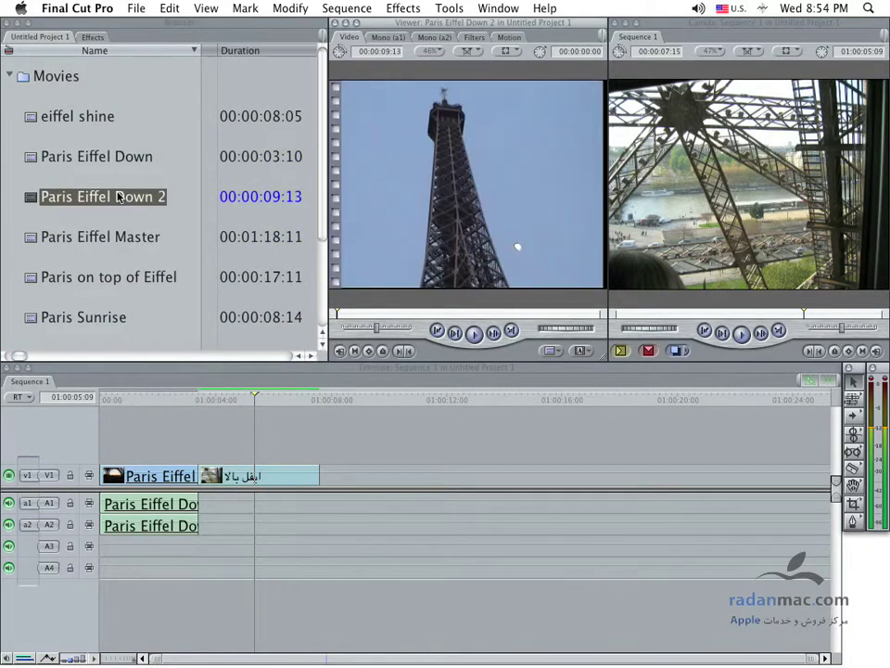
key(Right)
key(Right)
key(Right)
key(Right)
key(Right)
key(Right)
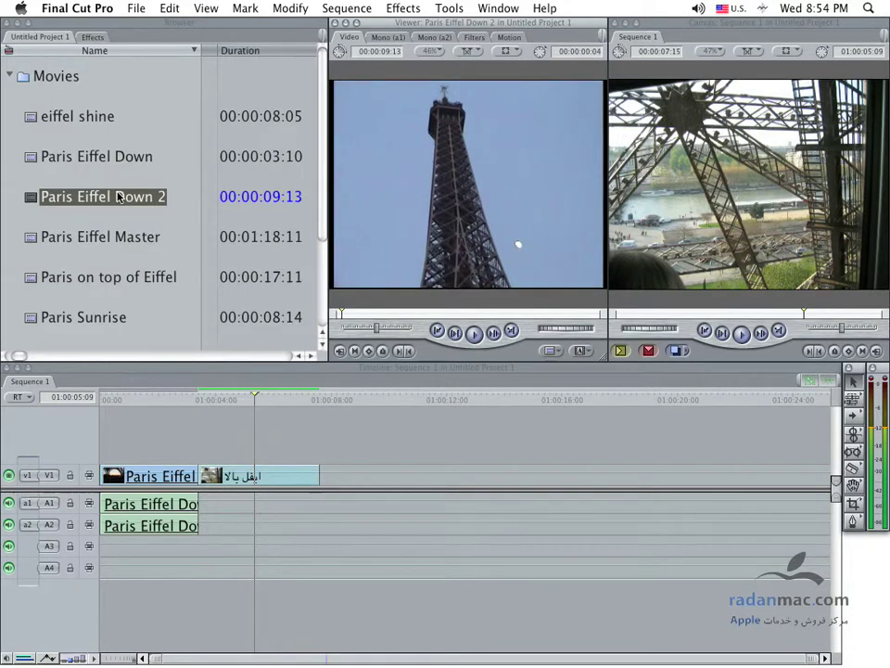
key(space)
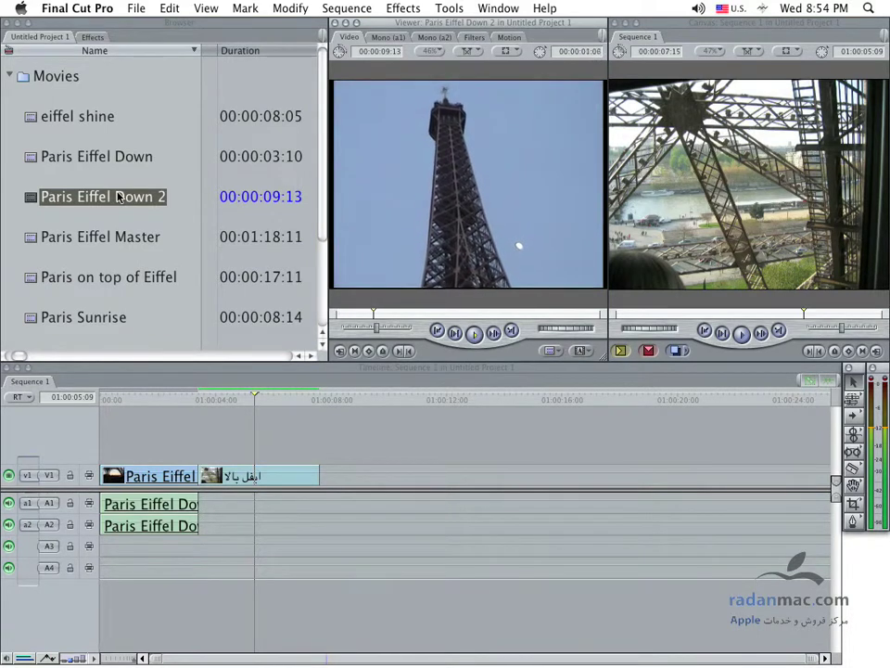
key(i)
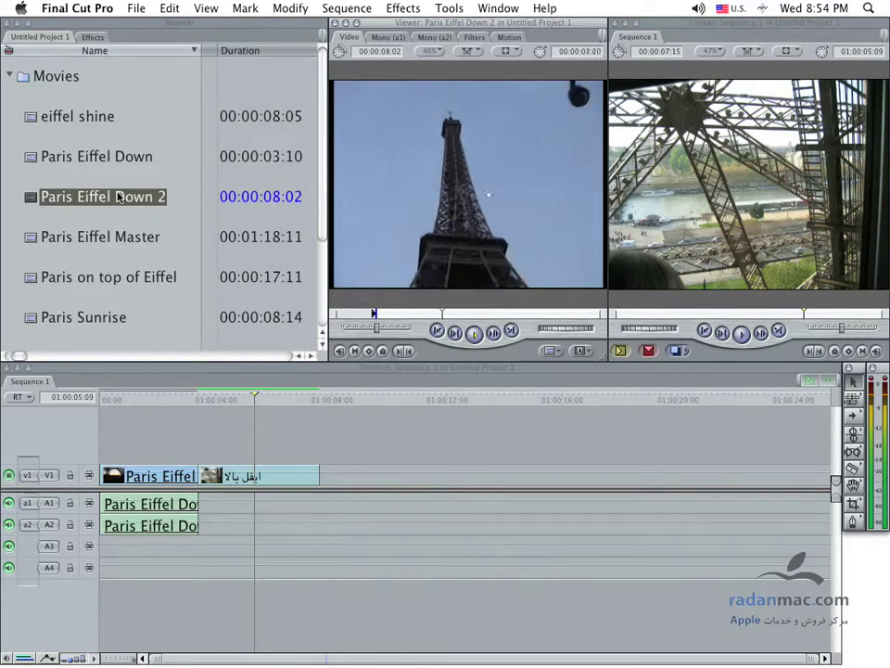
key(o)
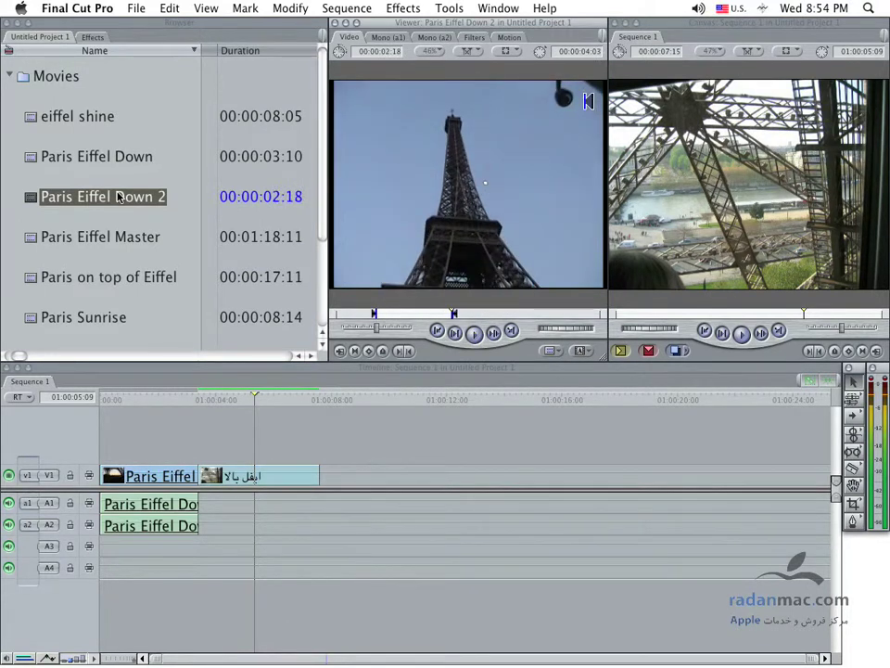
- Place the marked 00:00:02:18 section at the end of Sequence 1, extending it to 00:00:10:08
key(super+3)
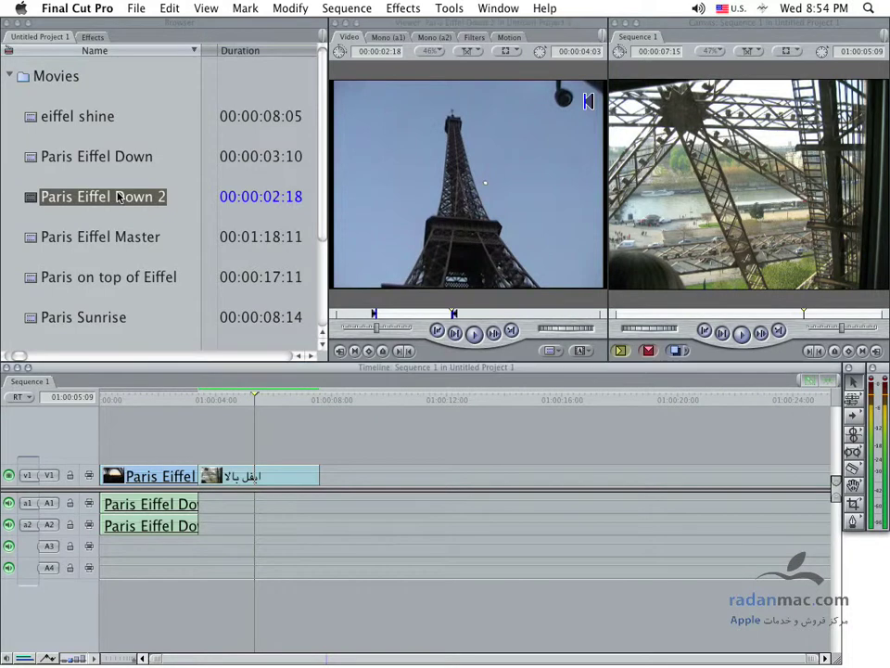
key(End)
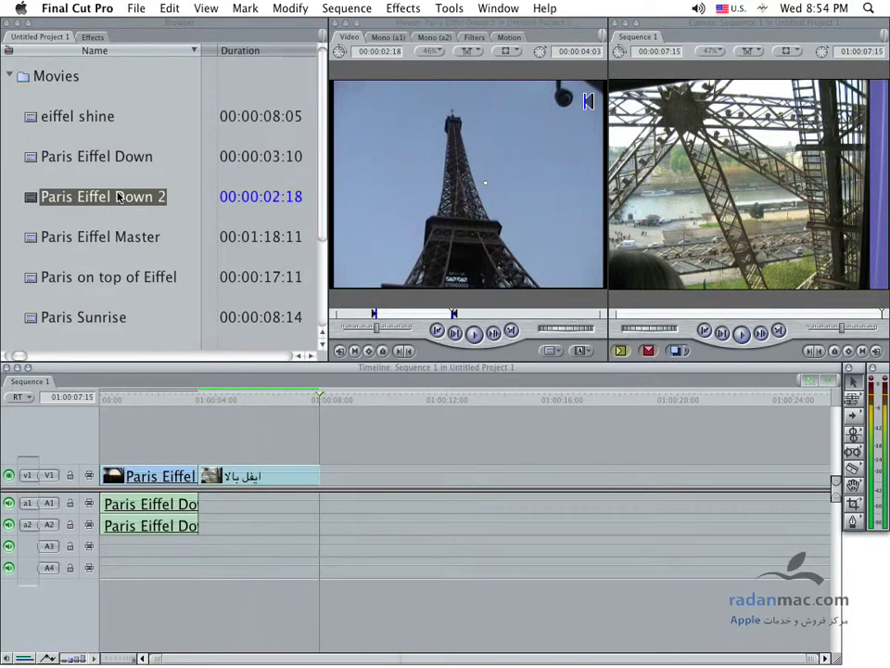
key(super+2)
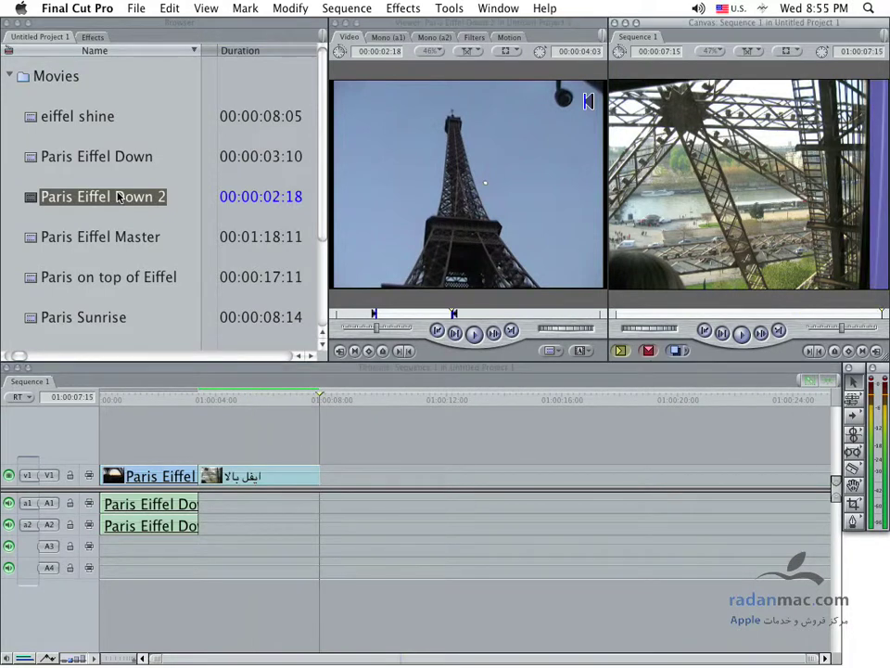
key(F10)
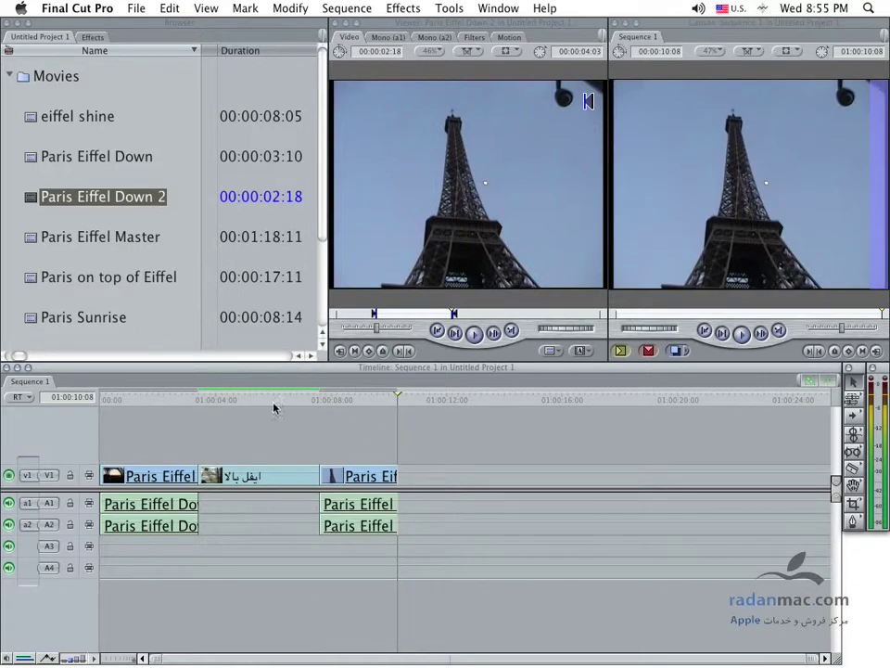
- Add markers to Paris Eiffel Down 2 at 00:00:02:12 and 00:00:03:06
mouse_move(331, 401)
mouse_down()
mouse_move(344, 401)
mouse_move(277, 401)
mouse_up()
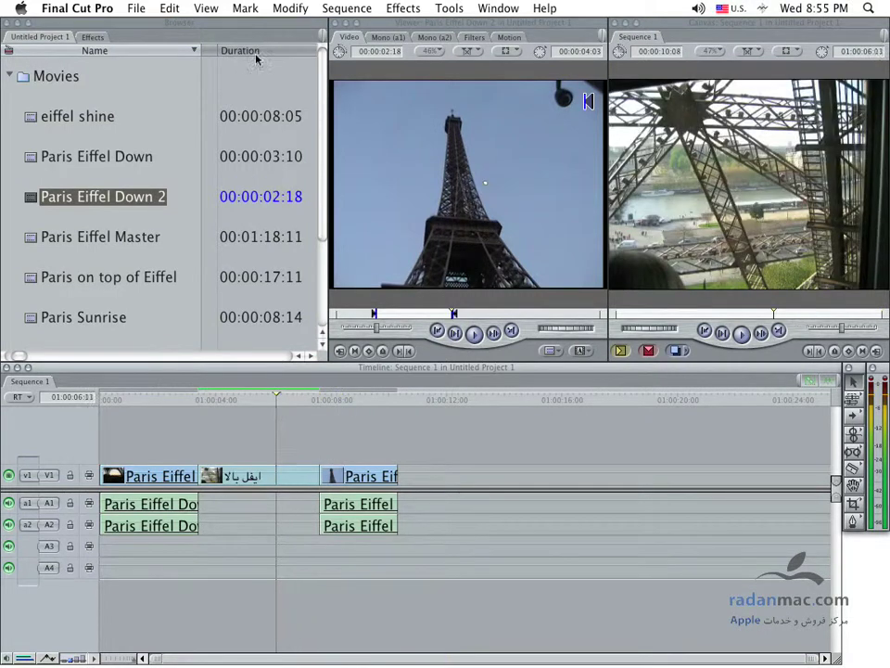
click(244, 7)
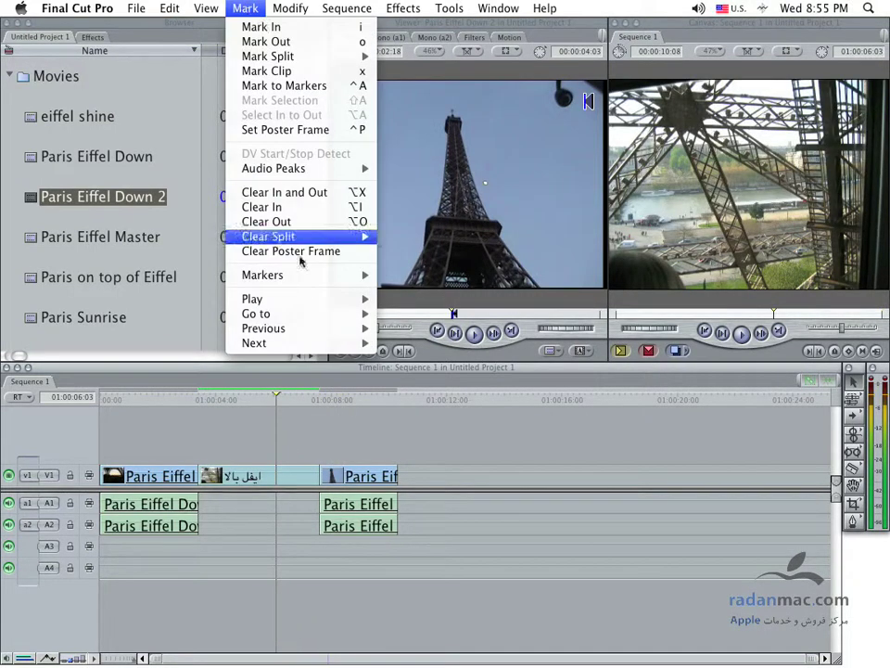
mouse_move(328, 276)
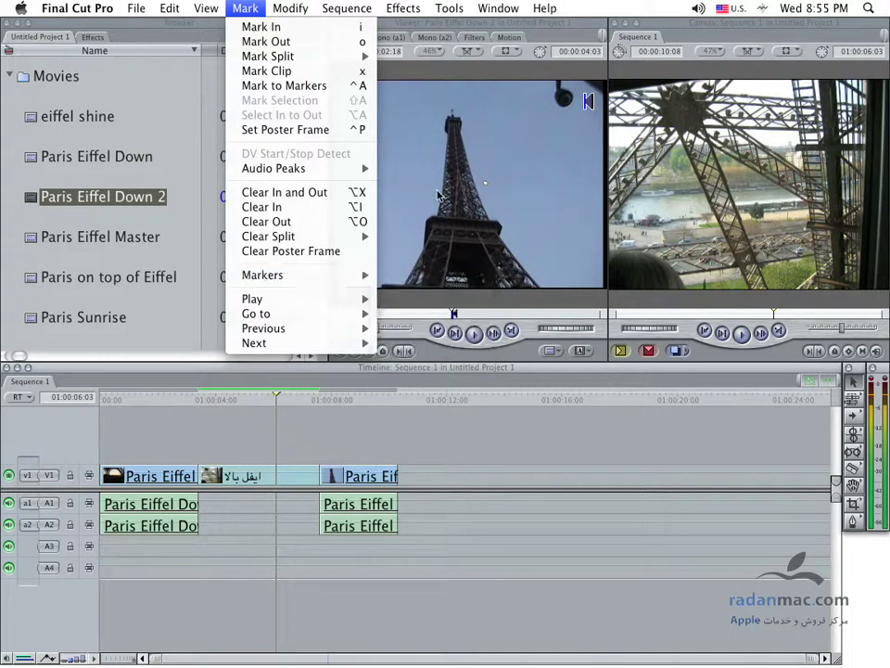
click(331, 150)
click(409, 316)
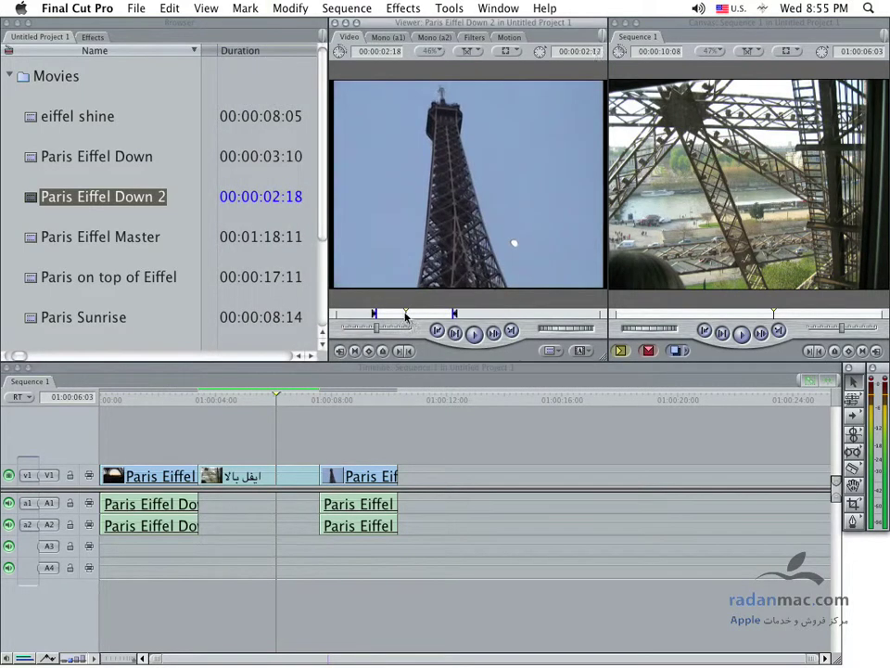
key(m)
key(space)
key(space)
key(m)
click(204, 7)
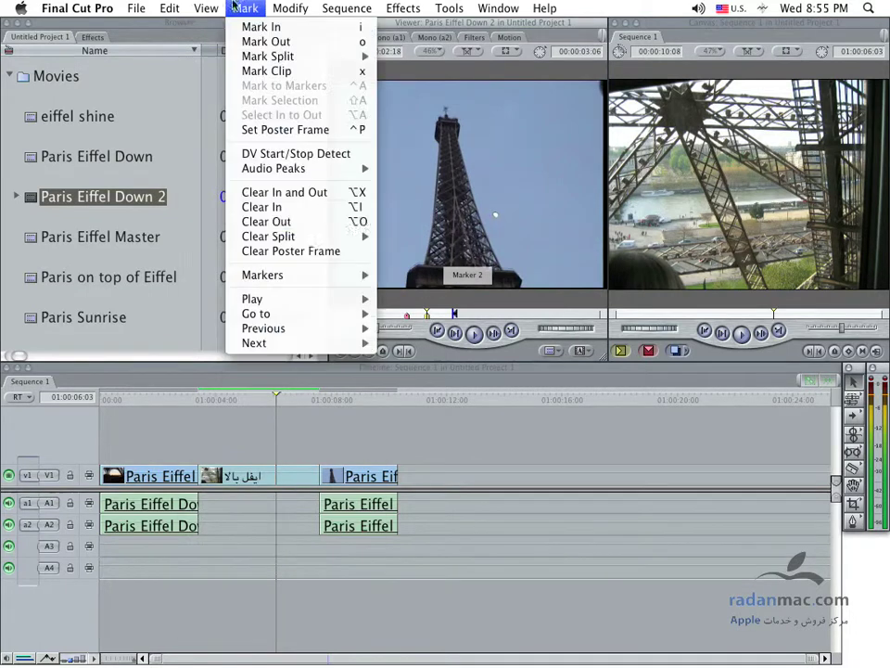
mouse_move(287, 301)
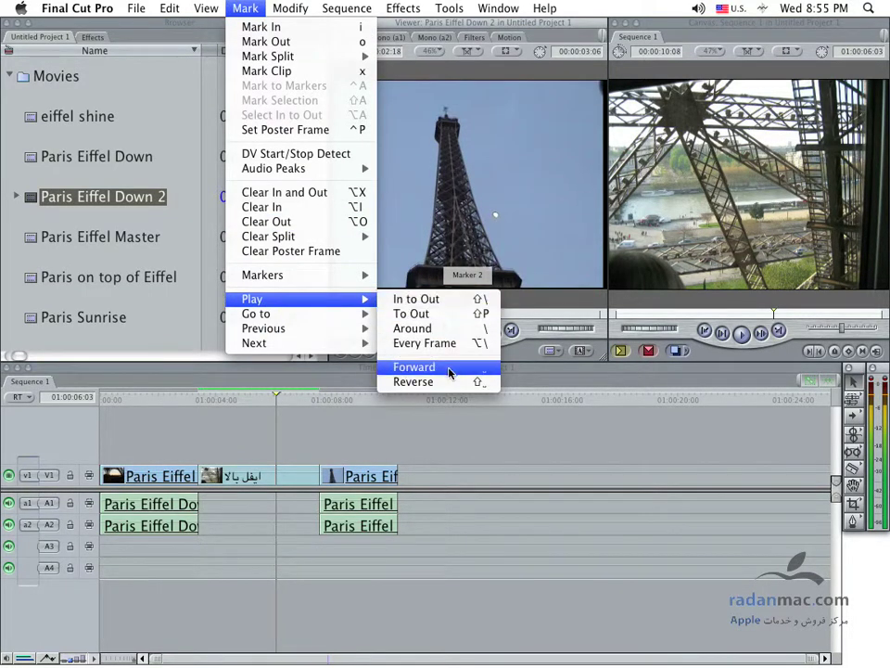
mouse_move(271, 8)
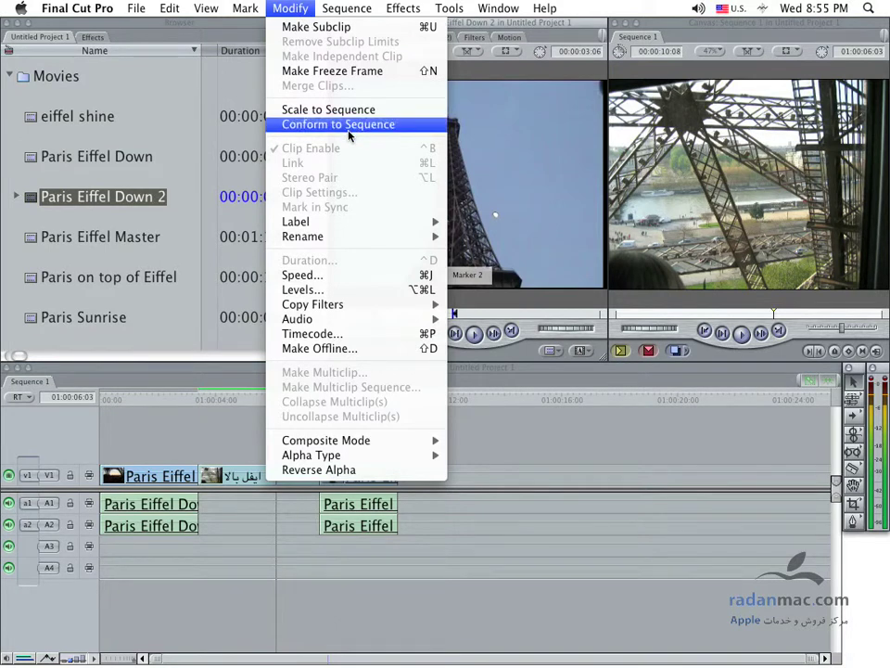
- Select Paris Eiffel Down 2 at the timeline's end and nudge it slightly to the right
click(504, 408)
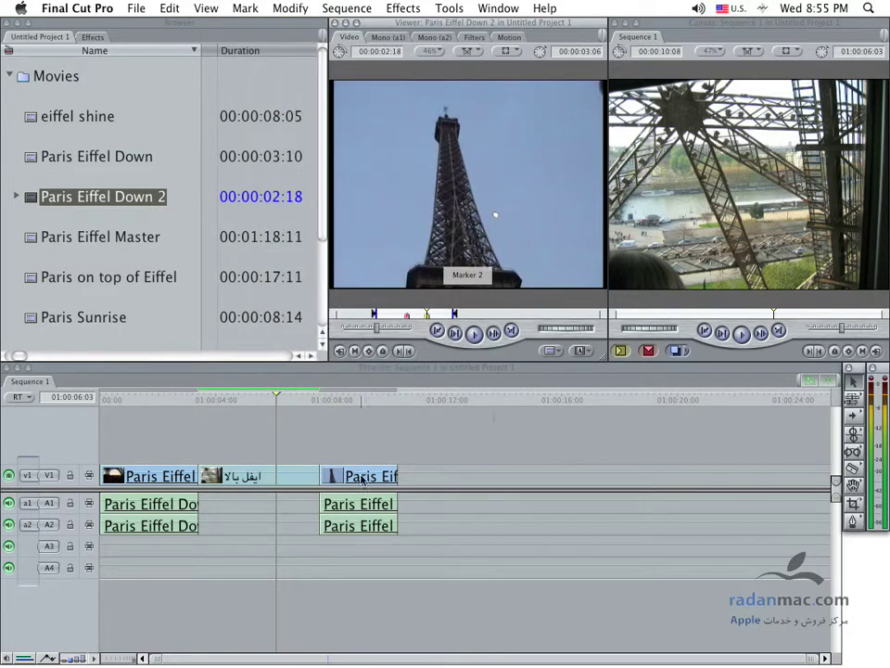
click(360, 476)
click(363, 398)
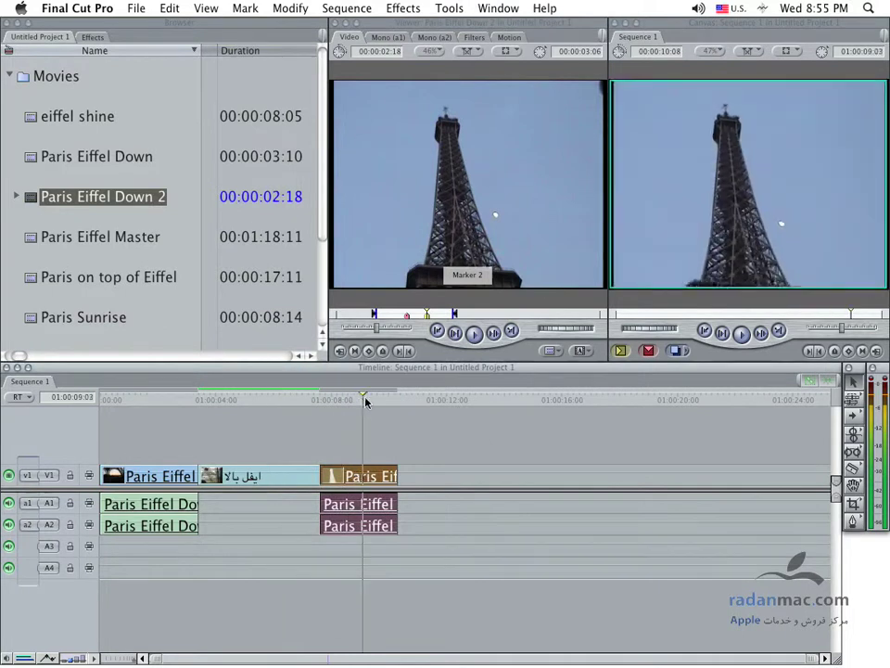
click(290, 8)
click(499, 461)
click(417, 491)
click(368, 484)
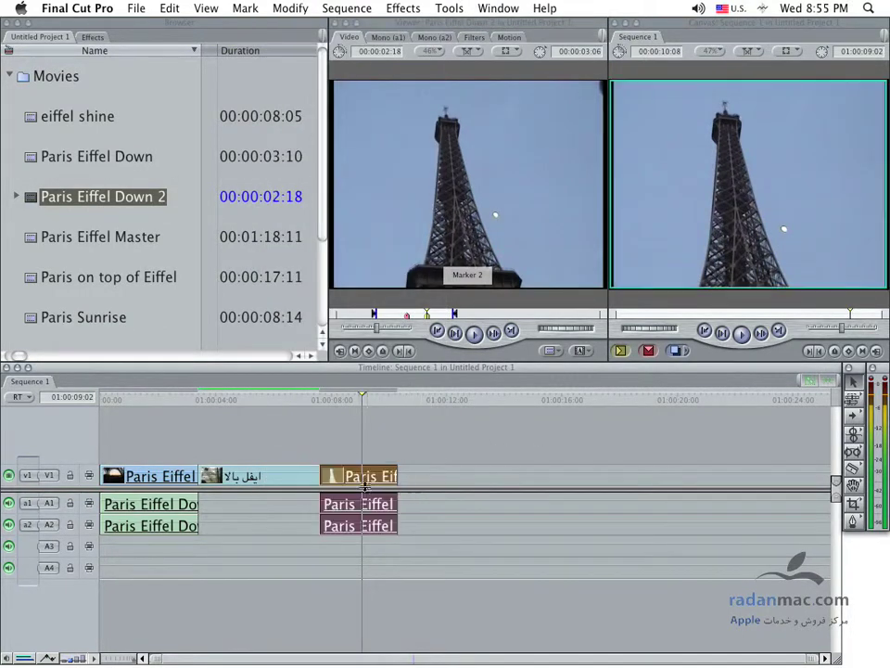
drag(368, 484, 384, 484)
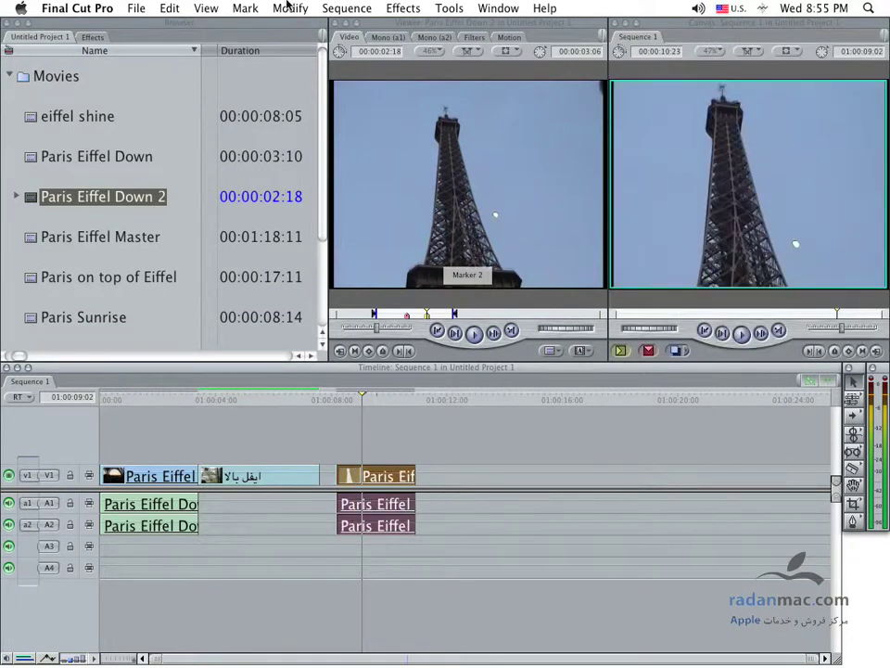
- Give the clip the orange label via Modify > Label
click(288, 6)
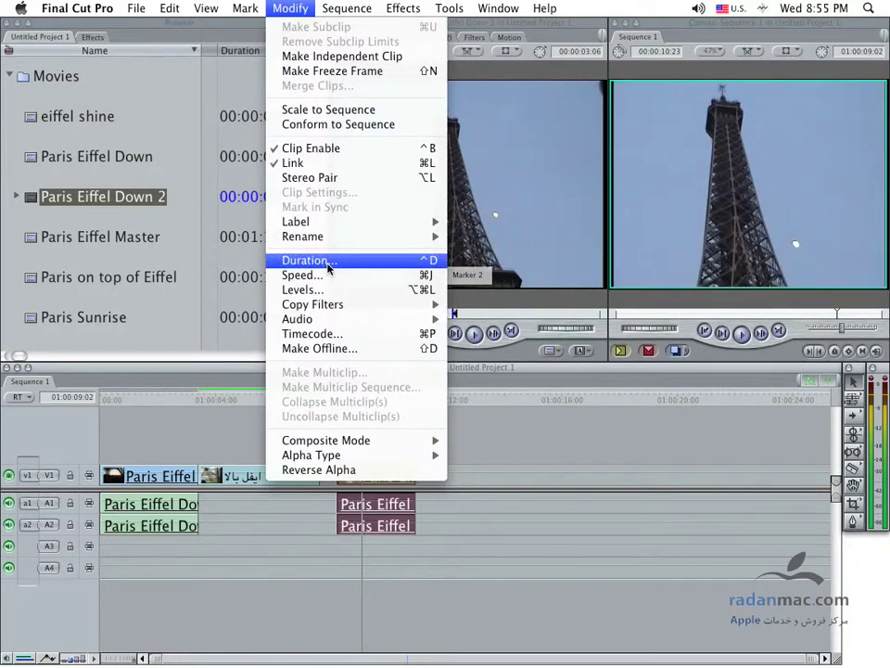
mouse_move(333, 243)
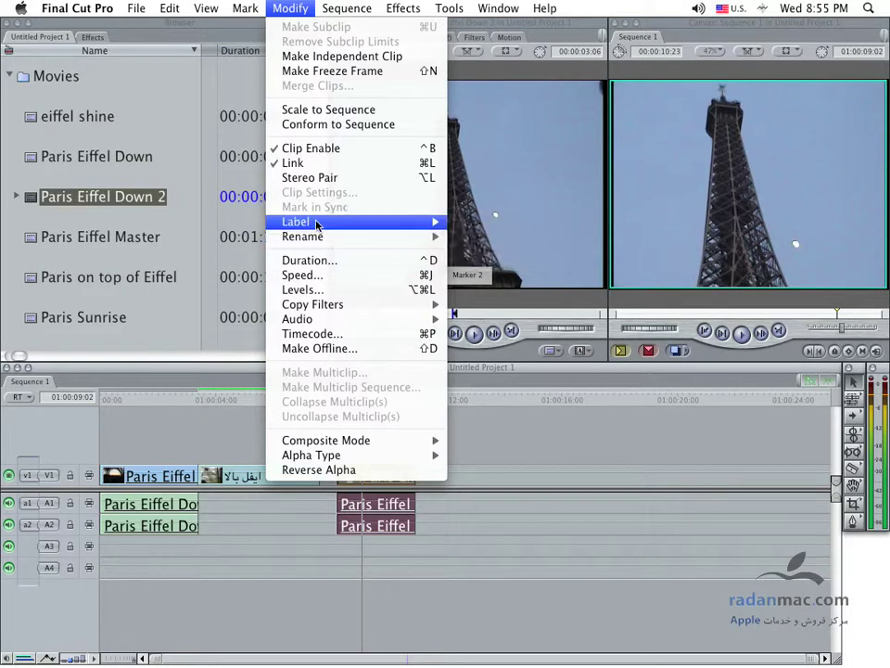
mouse_move(320, 223)
click(491, 240)
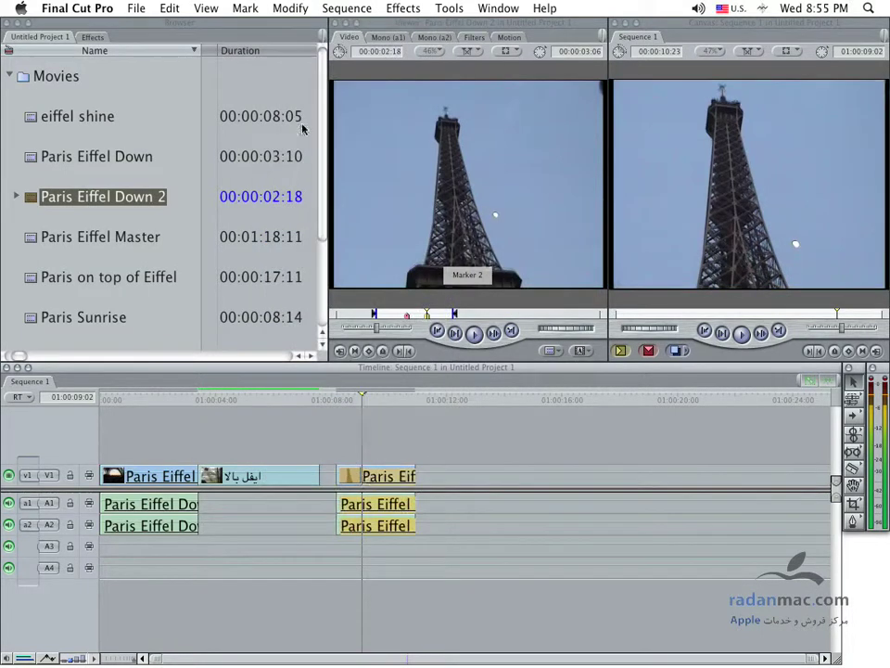
click(290, 9)
click(490, 443)
- Set the clip's label back to None and move the playhead to the sequence end
click(397, 526)
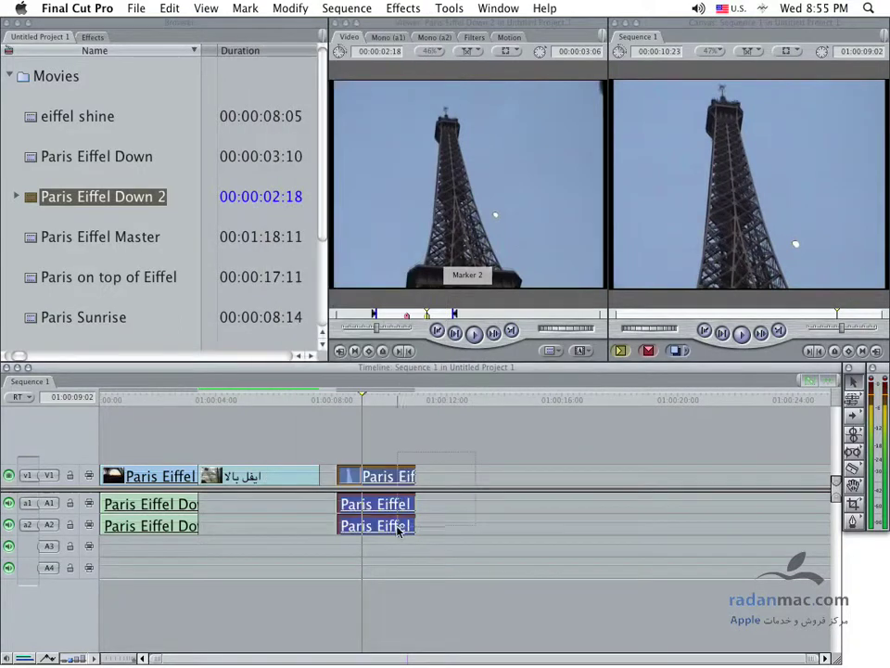
click(290, 8)
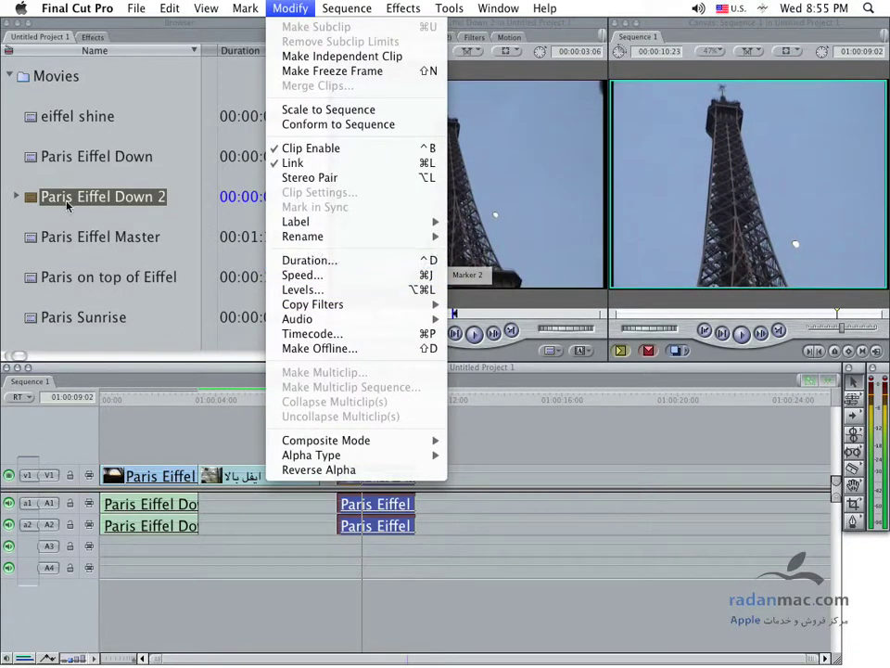
mouse_move(422, 222)
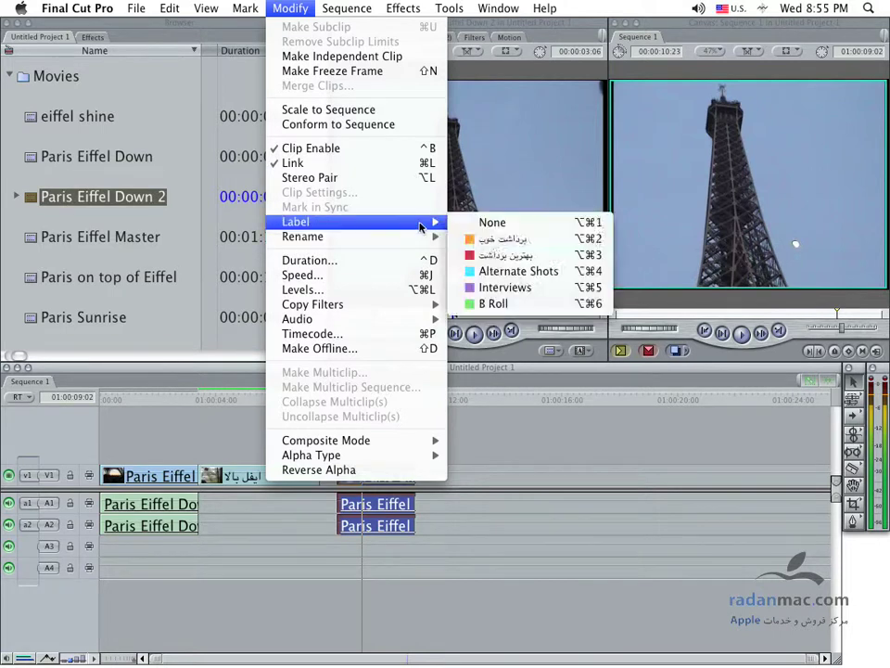
click(491, 223)
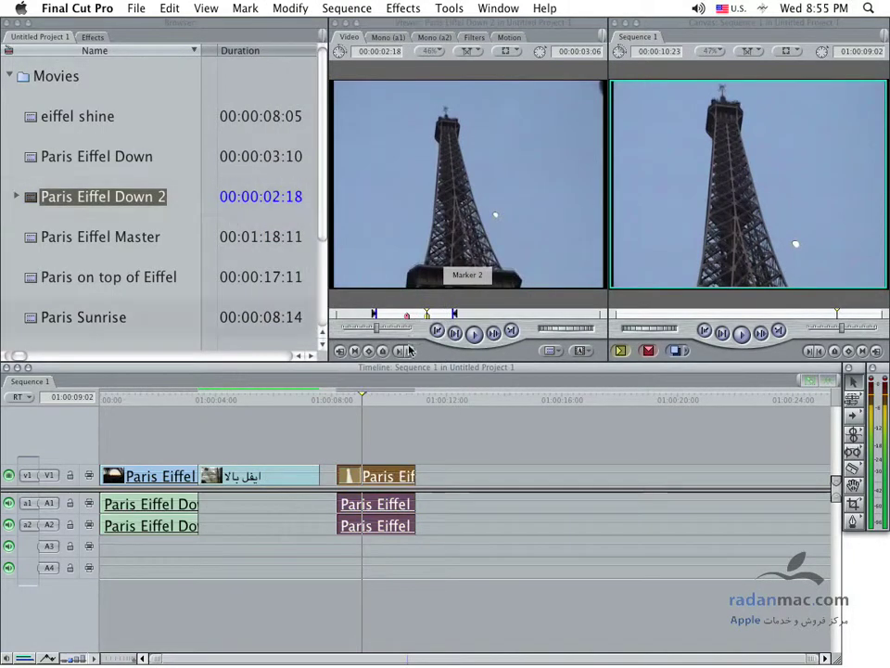
click(511, 444)
drag(388, 400, 415, 401)
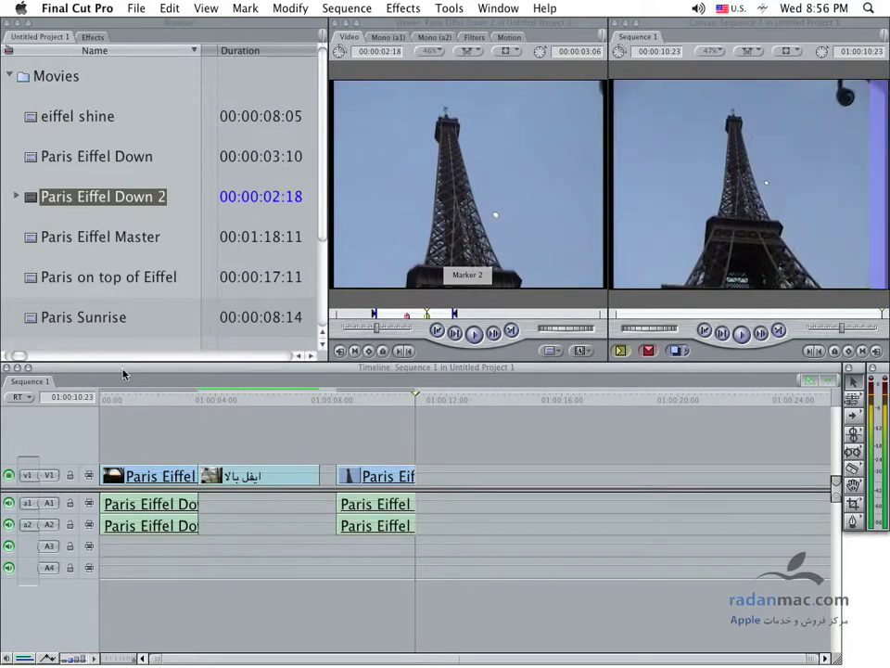
- Collapse Movies in the Browser and reopen Sequence 1, placing the playhead in the last clip
click(10, 76)
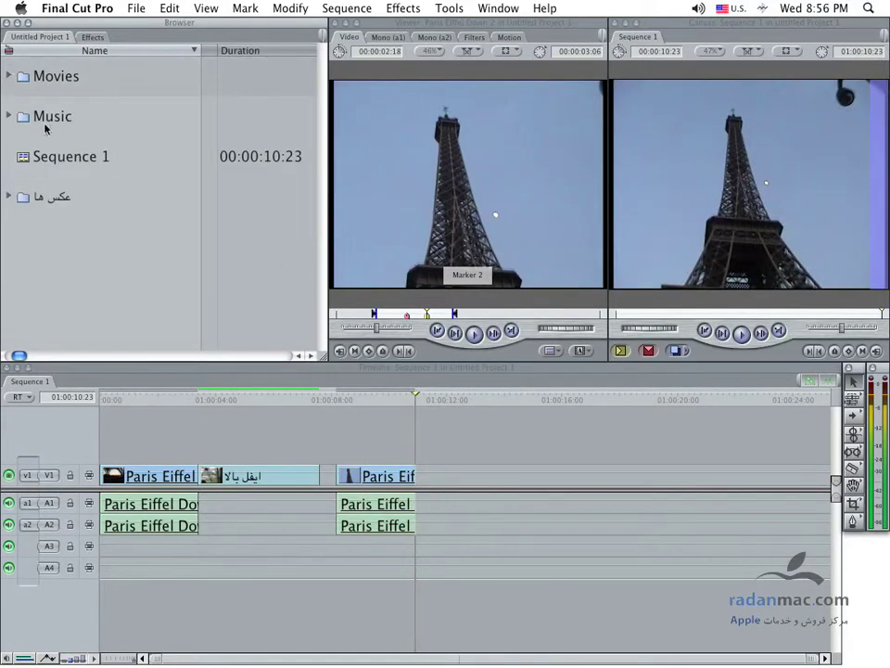
click(80, 161)
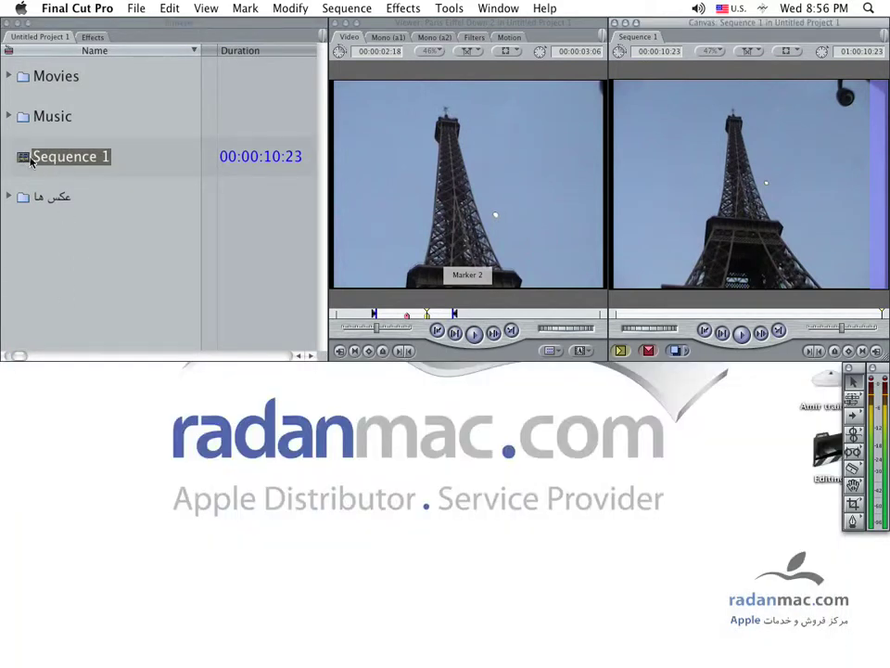
double_click(25, 160)
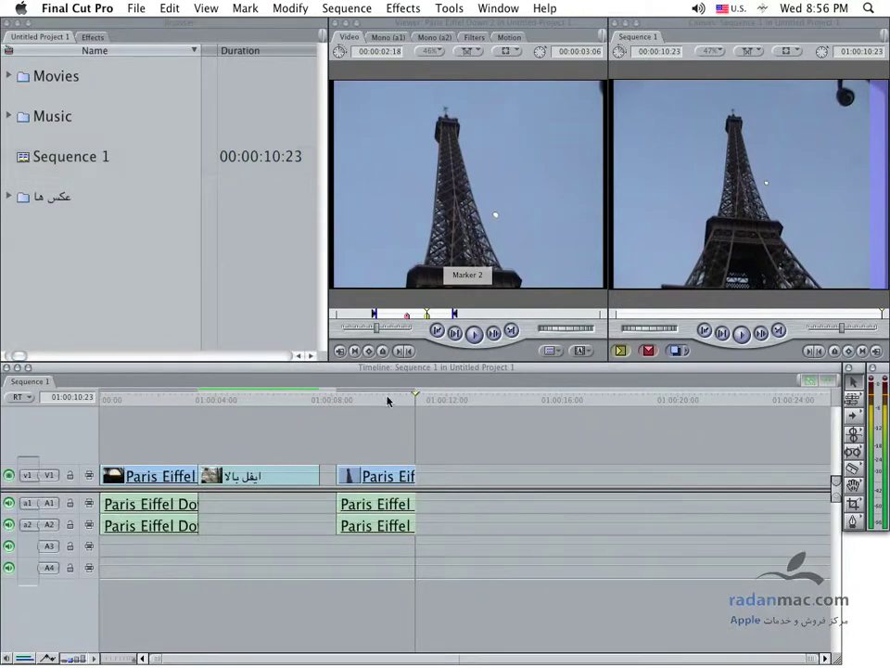
click(382, 401)
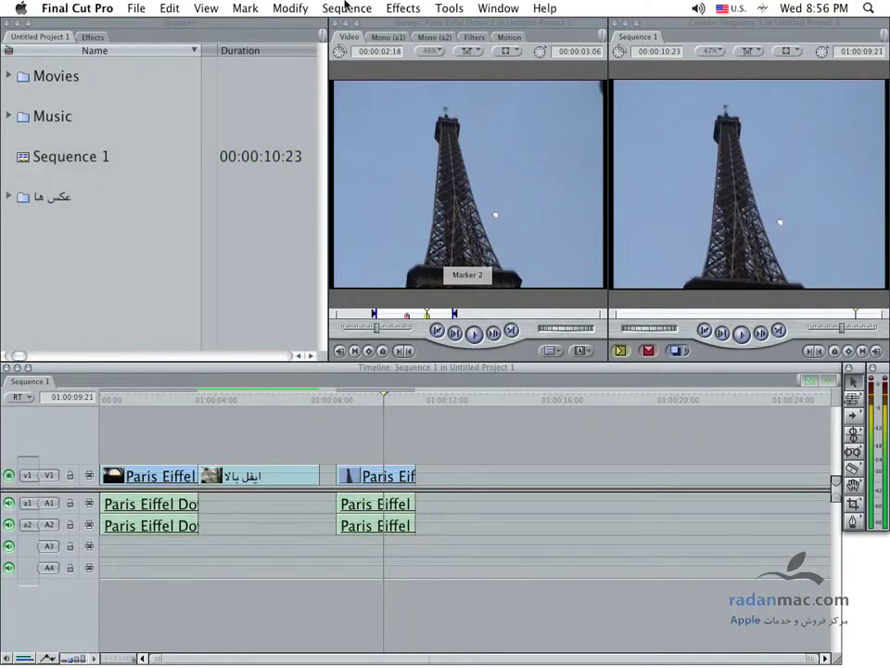
click(346, 8)
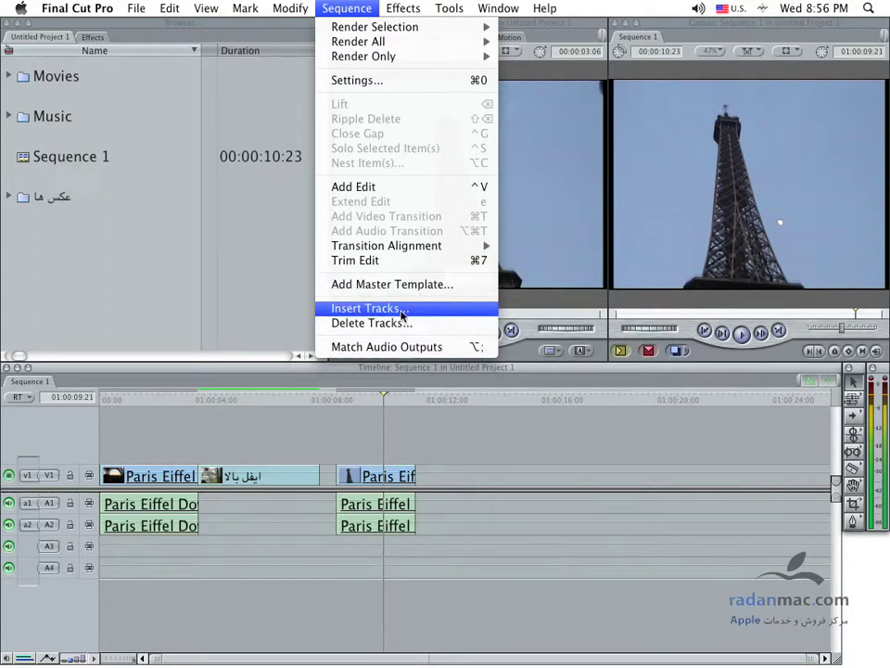
mouse_move(494, 32)
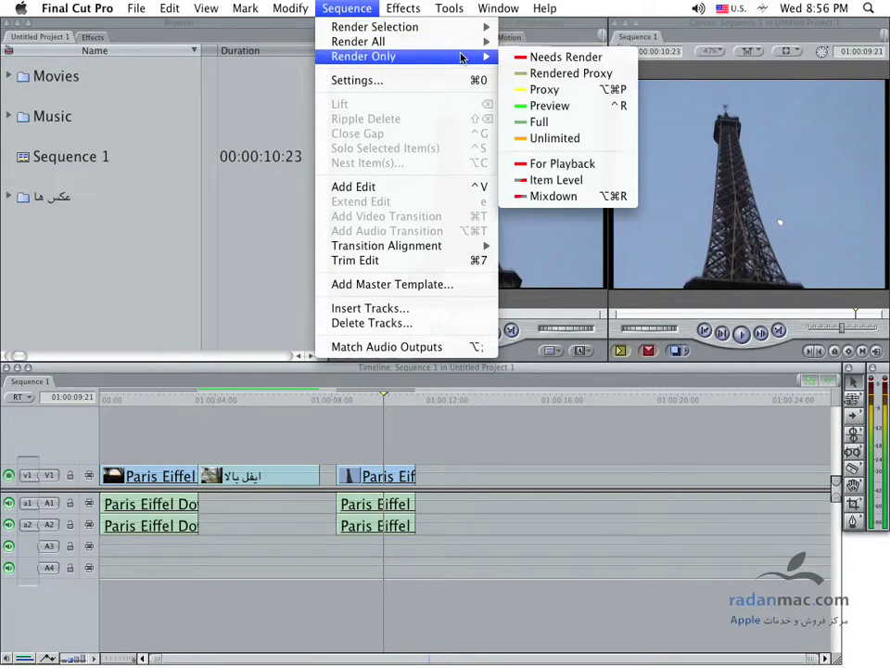
click(444, 85)
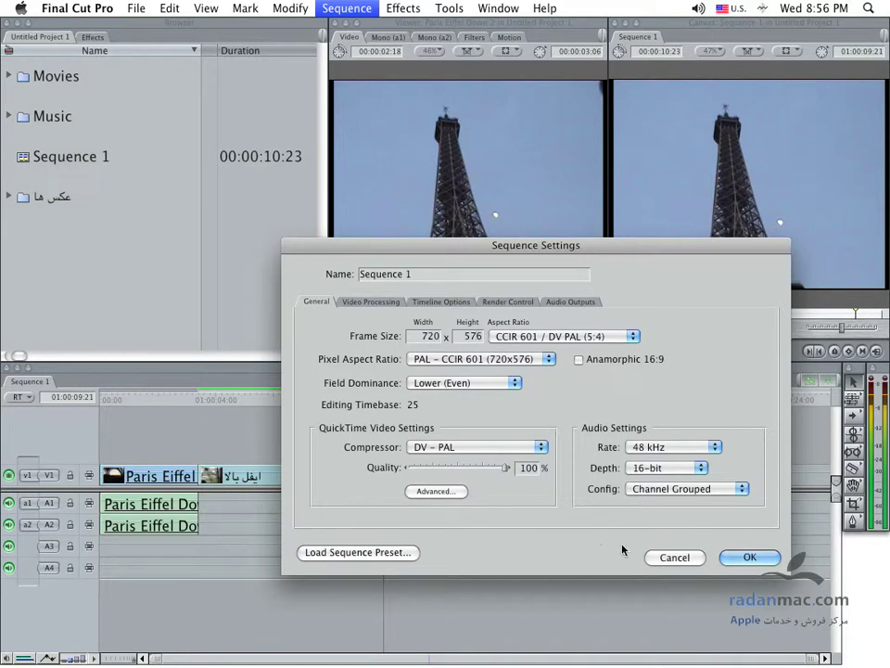
click(674, 557)
click(346, 8)
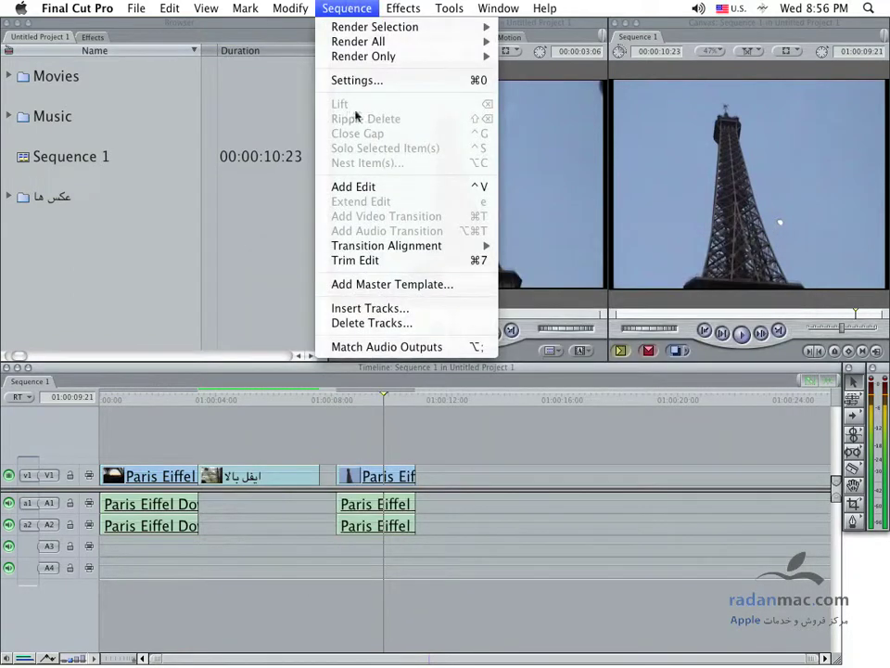
mouse_move(405, 7)
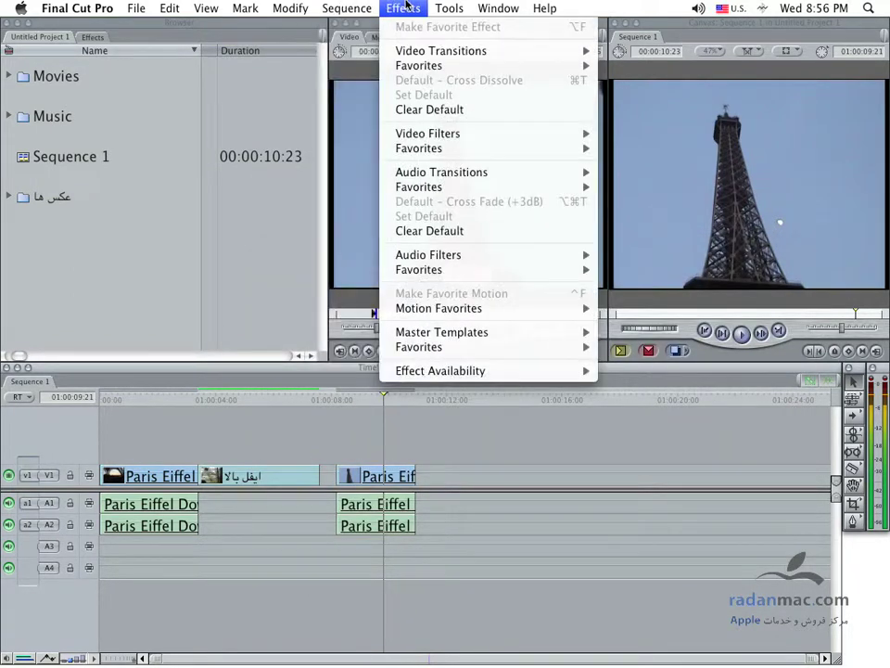
mouse_move(458, 175)
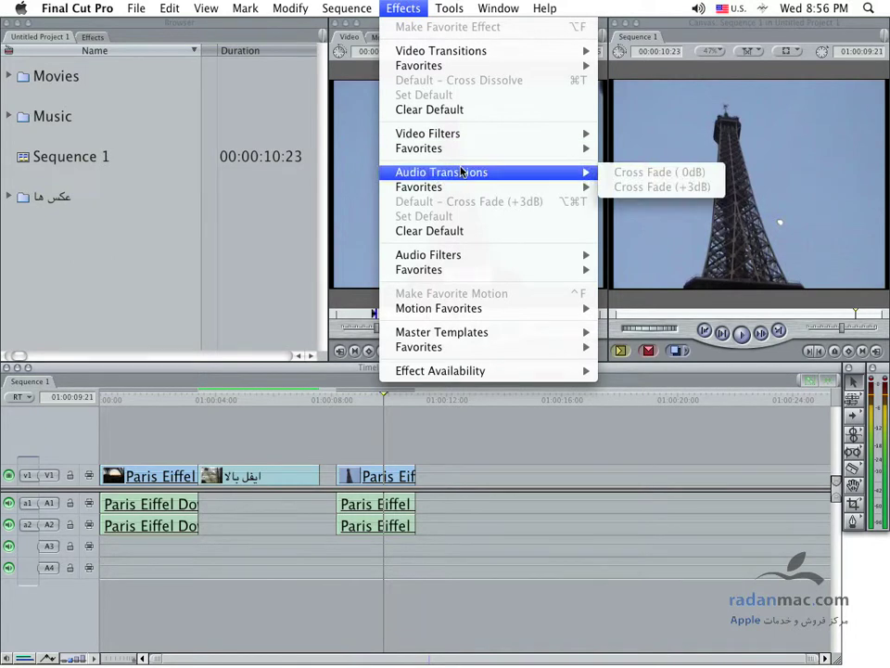
mouse_move(528, 134)
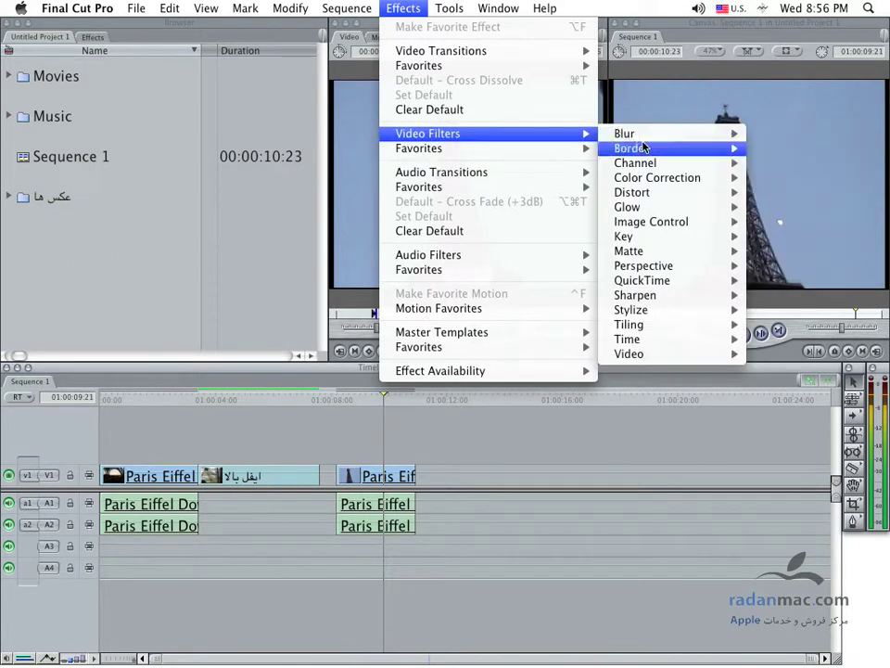
mouse_move(449, 7)
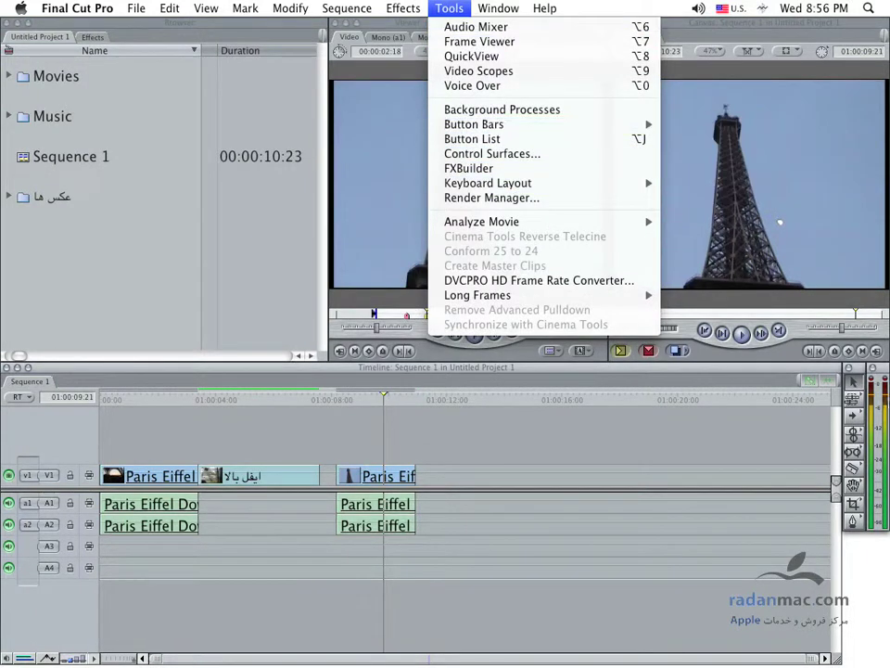
click(663, 294)
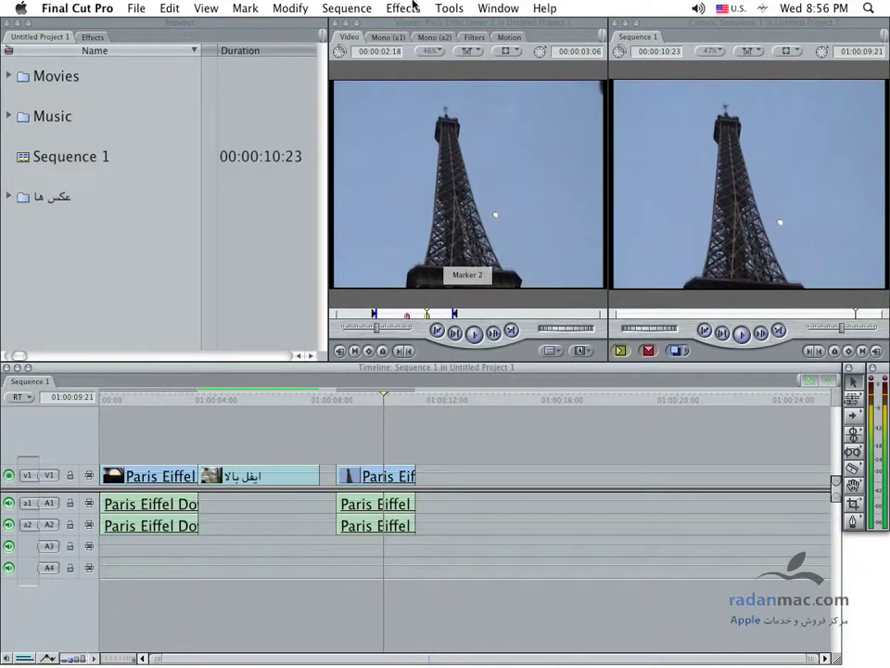
click(449, 8)
click(492, 28)
mouse_move(471, 31)
mouse_down()
mouse_move(164, 39)
mouse_move(206, 25)
mouse_up()
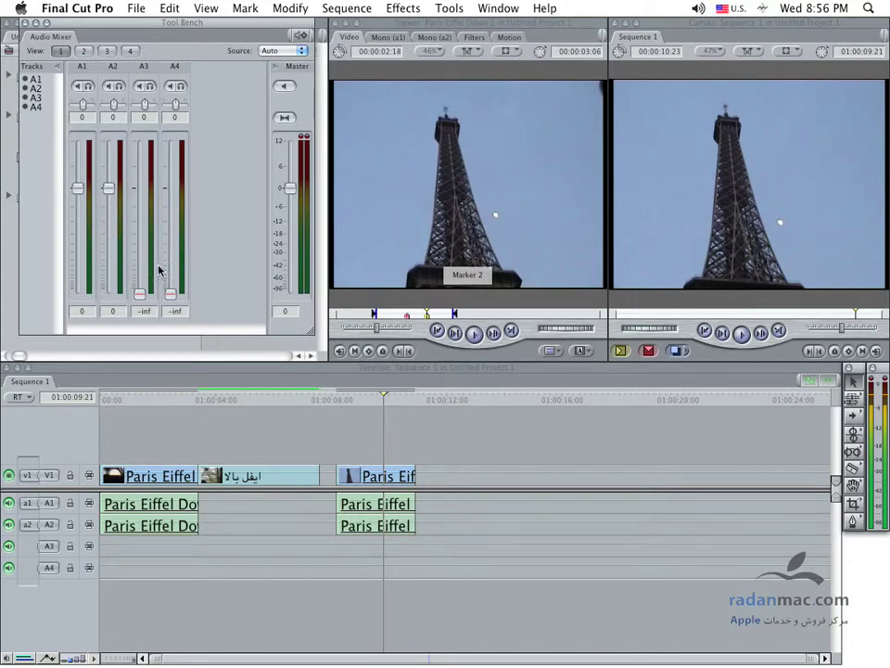
click(27, 22)
click(448, 6)
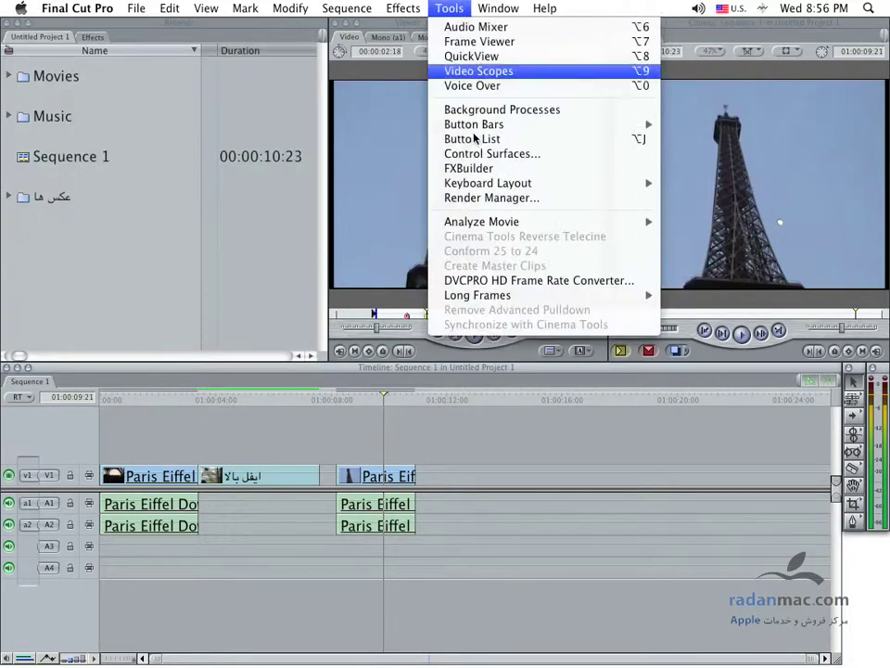
click(494, 56)
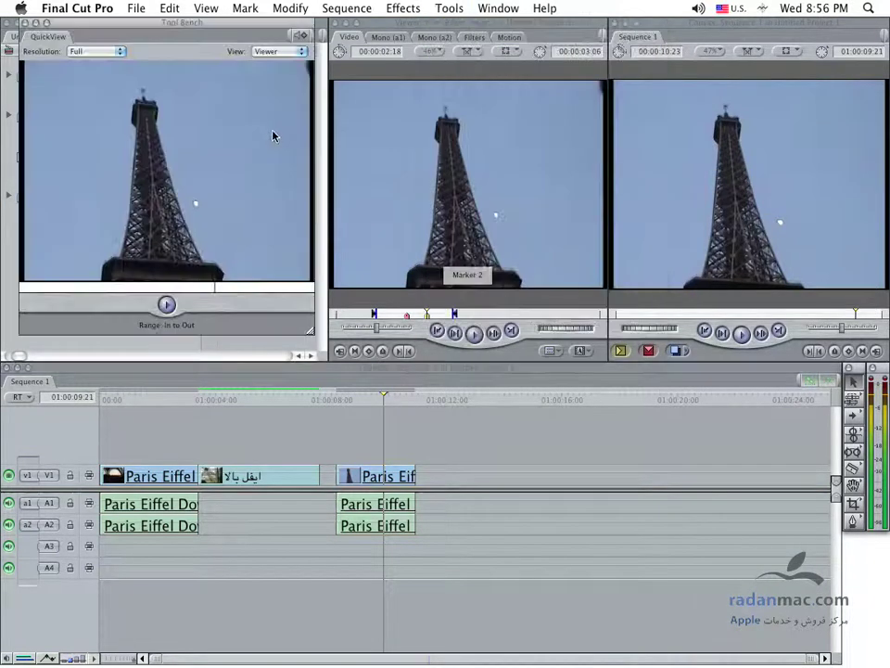
drag(164, 25, 303, 107)
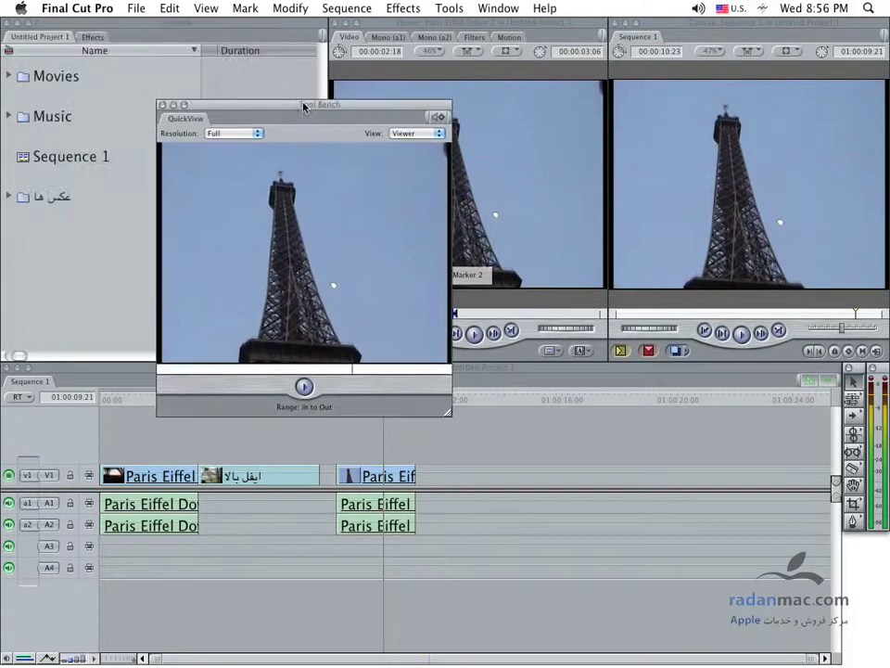
click(161, 105)
click(505, 24)
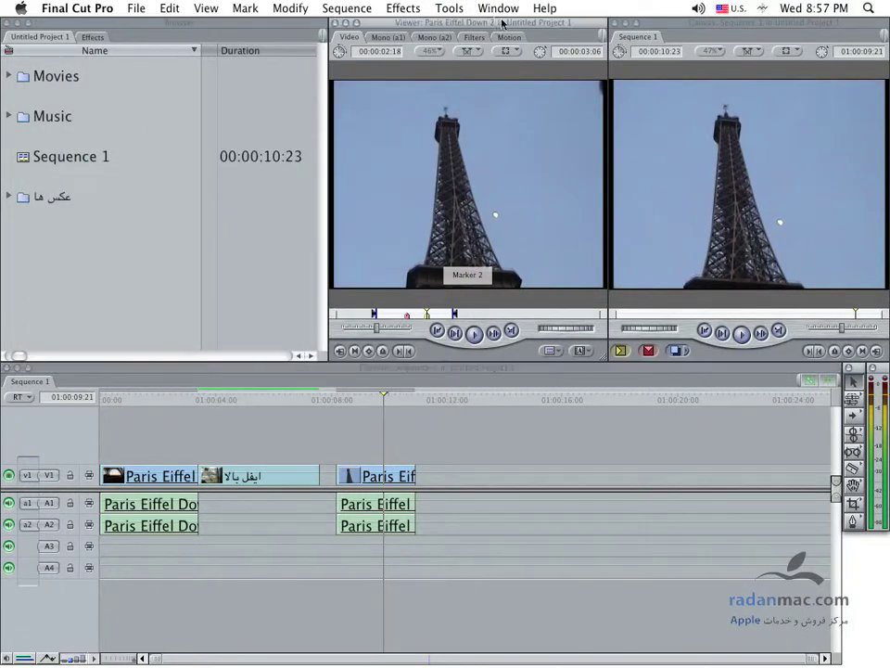
click(506, 5)
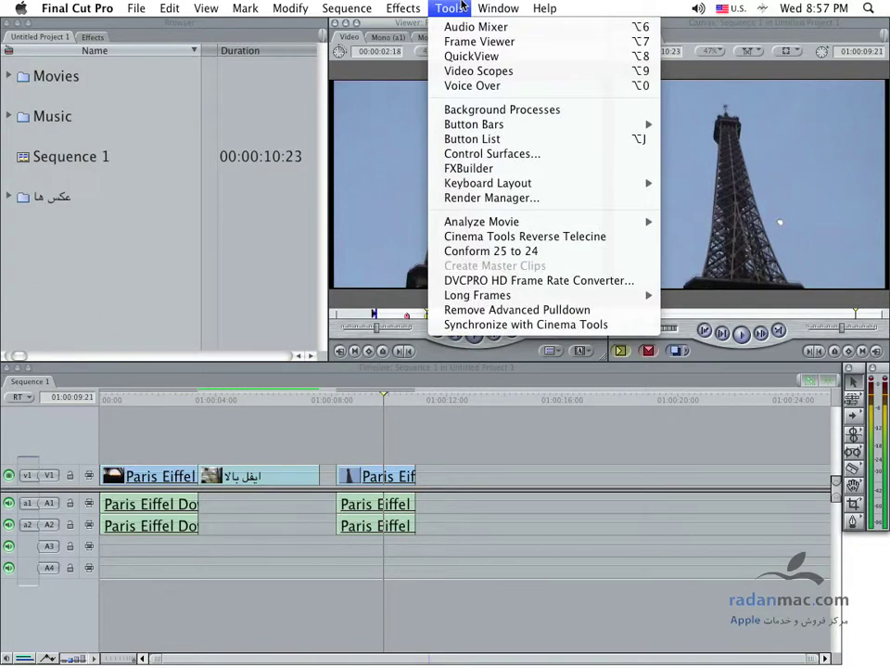
- Make the Timeline window active, browsing the Window menu without choosing a command
mouse_move(497, 8)
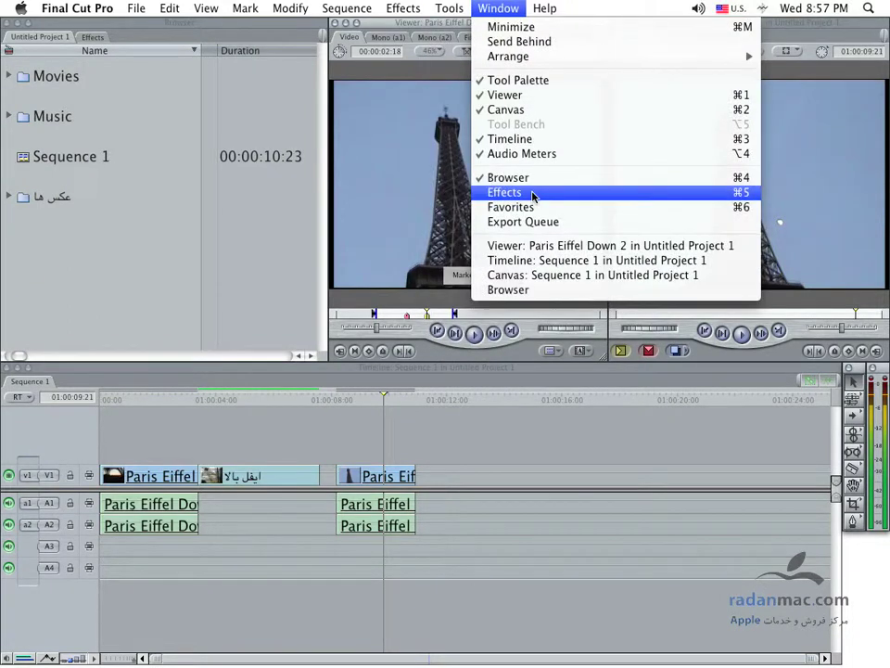
click(317, 191)
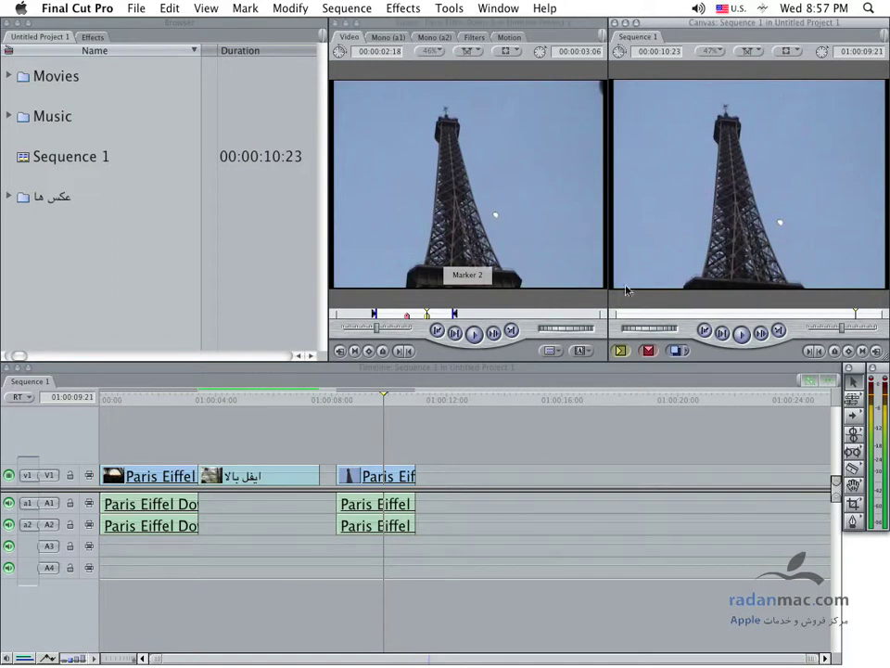
click(641, 442)
click(510, 7)
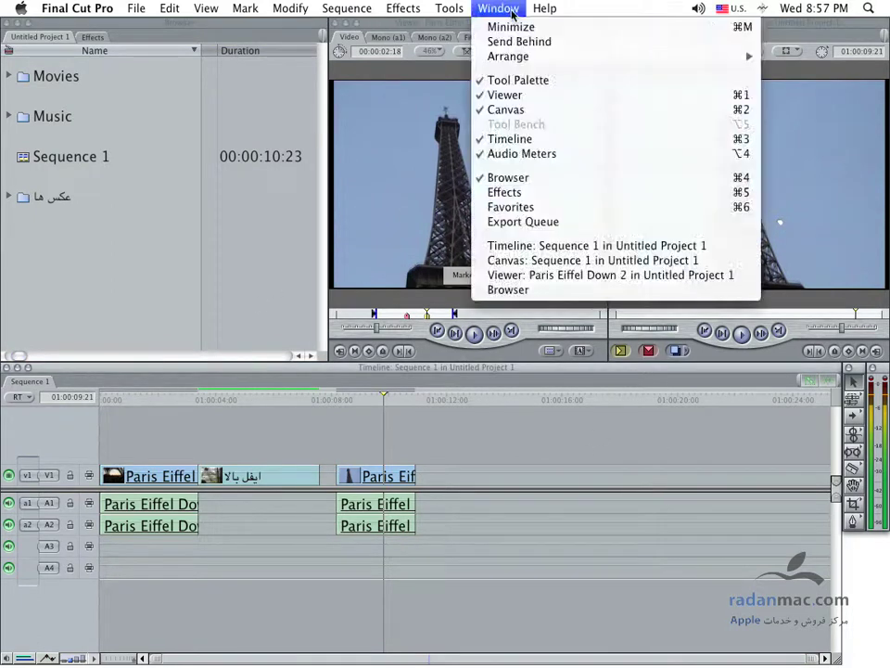
click(384, 13)
- Move the Viewer down, the Timeline up beside the Browser, and the Canvas to the lower left
mouse_move(399, 22)
mouse_down()
mouse_move(399, 167)
mouse_move(425, 390)
mouse_up()
drag(358, 368, 526, 123)
click(732, 8)
click(705, 24)
drag(705, 24, 200, 306)
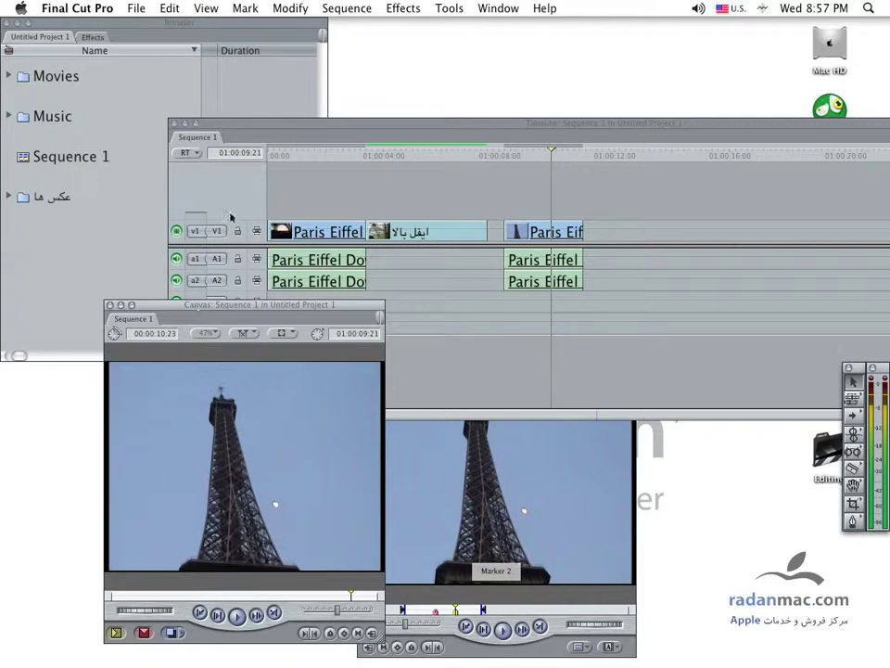
click(485, 9)
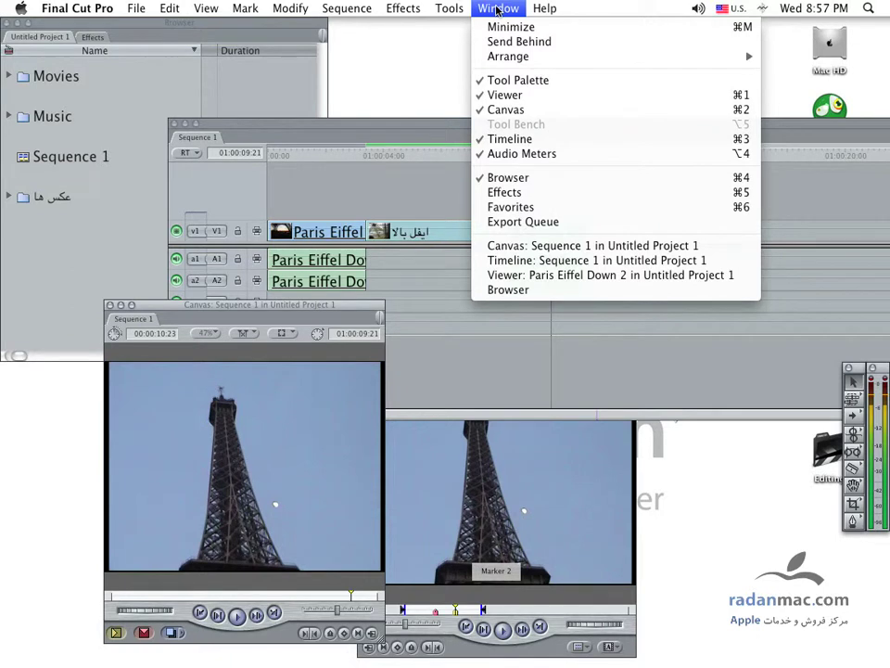
- Apply the Standard window arrangement and move the playhead back to about 01:00:08:21
mouse_move(519, 57)
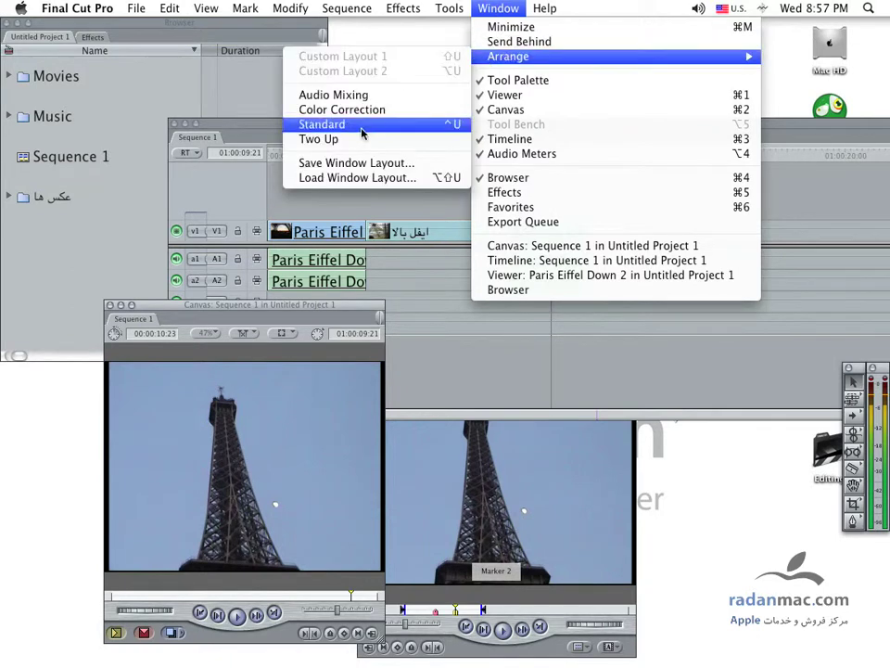
click(362, 130)
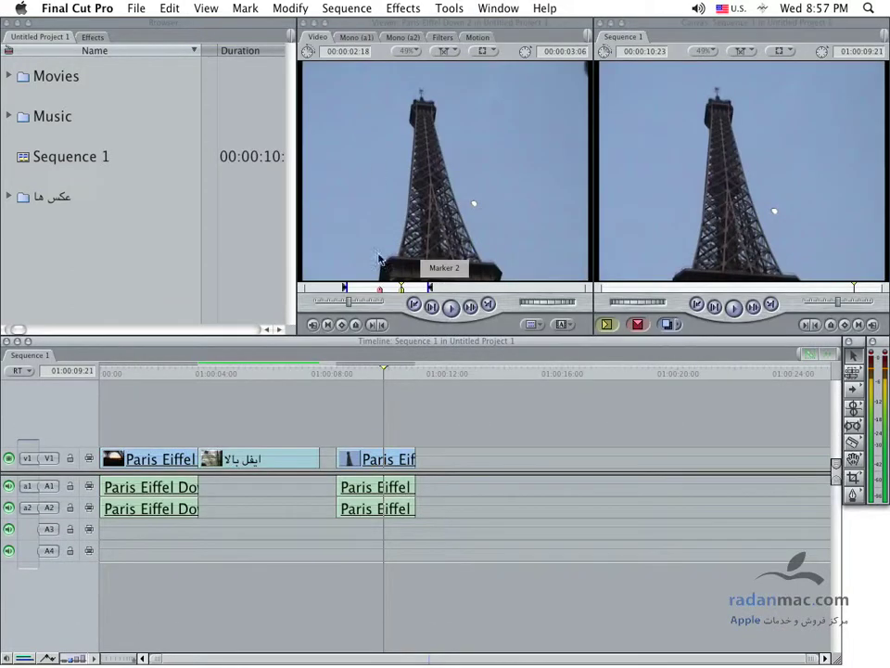
mouse_move(371, 372)
mouse_down()
mouse_move(338, 376)
mouse_move(356, 377)
mouse_up()
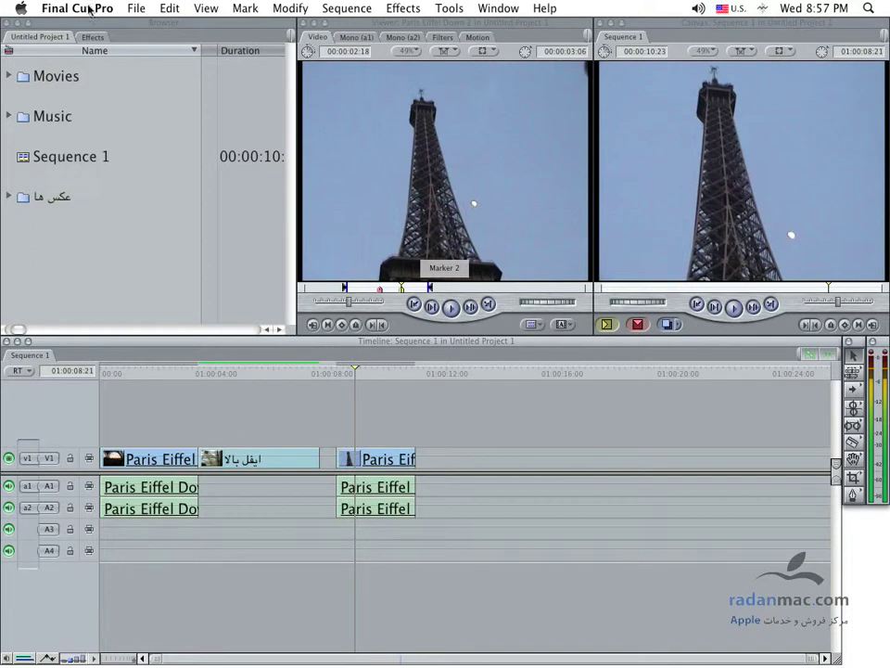